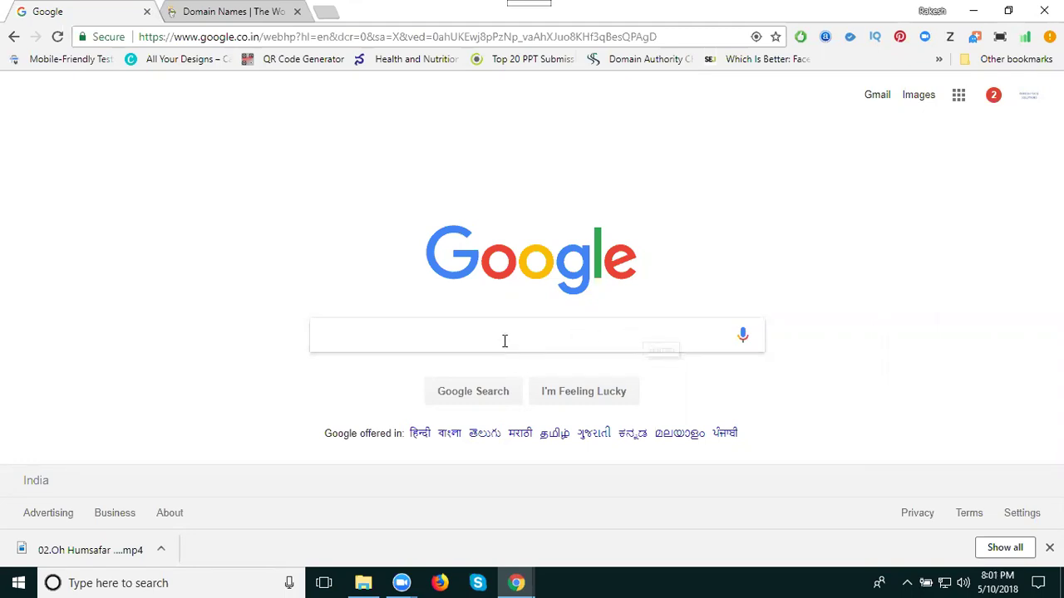
- Enter 'digital rakesh', then change the name and search 'digital ramesh'
text(digital rakesh)
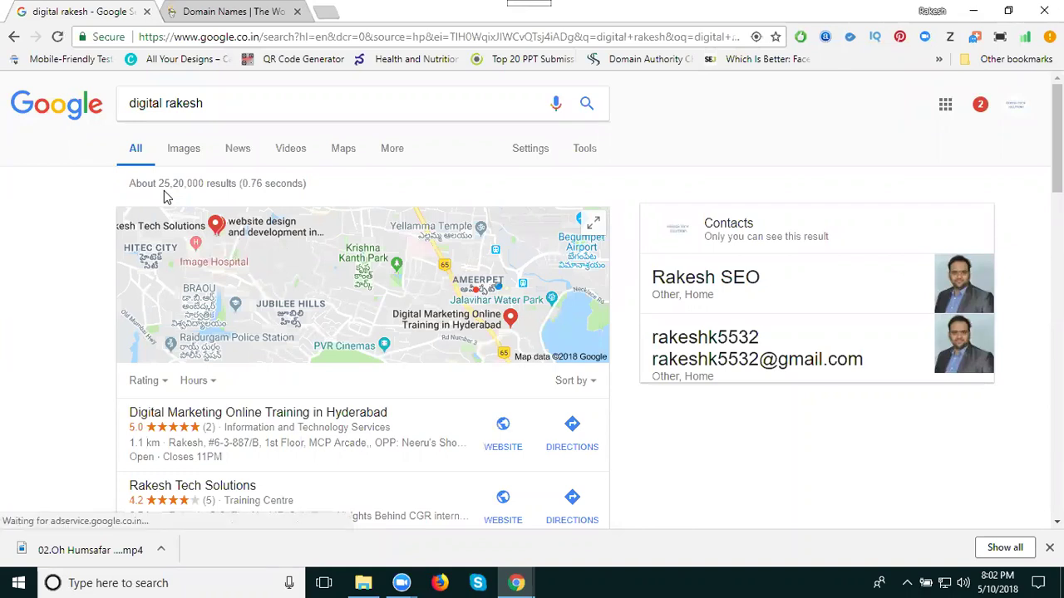
double_click(190, 102)
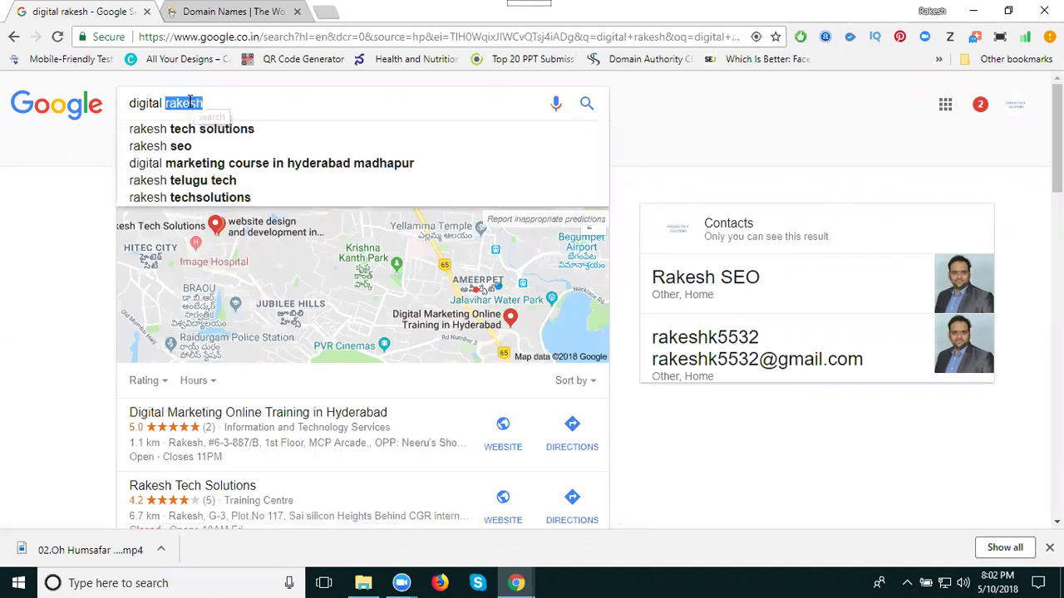
text(ramesh)
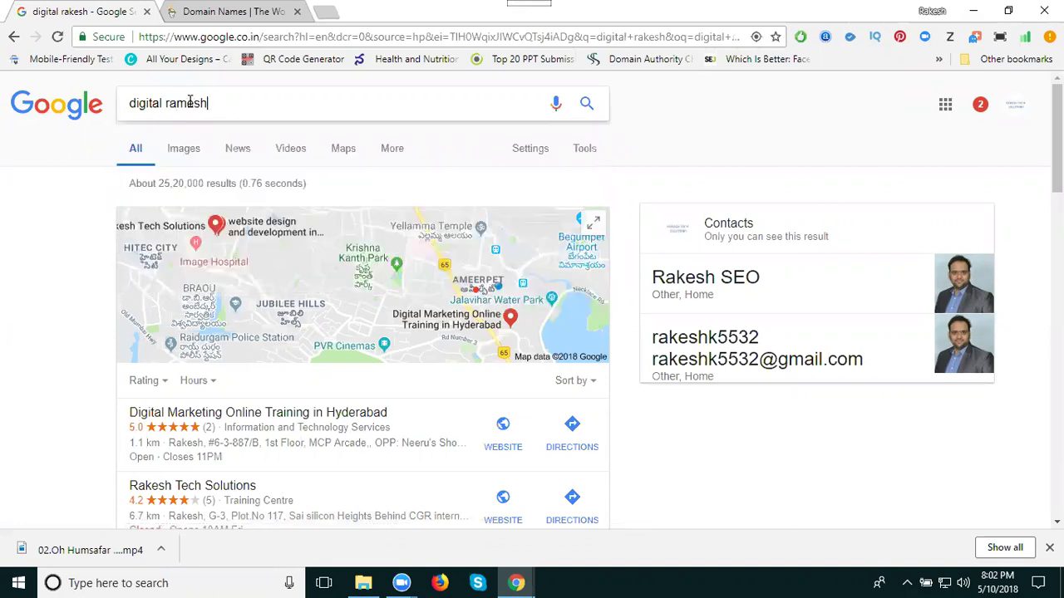
key(Return)
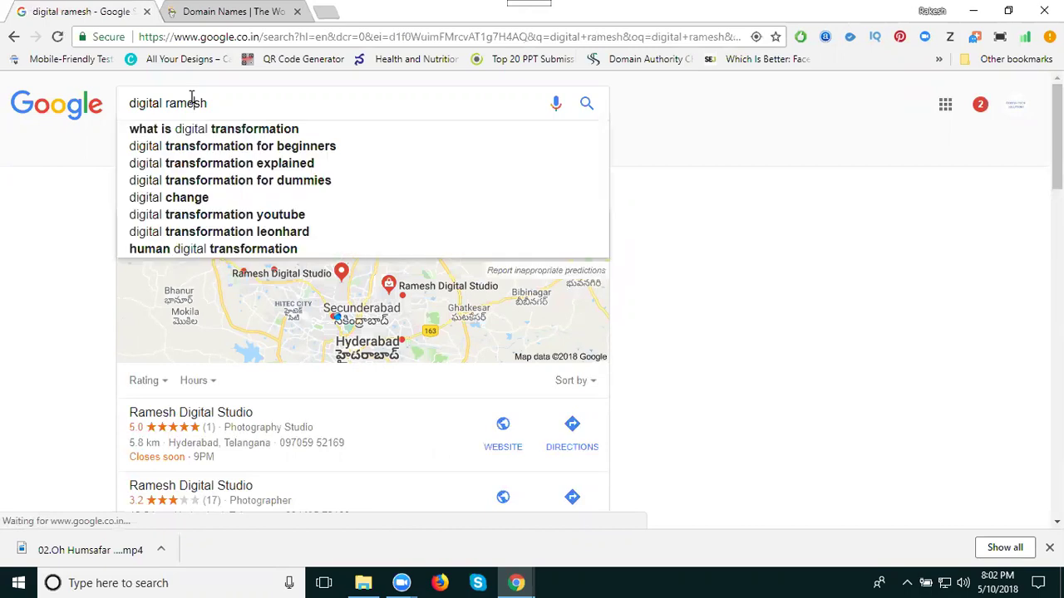
- Search 'digital kalyan', then 'digital pavan', to bring up local business listings
double_click(191, 100)
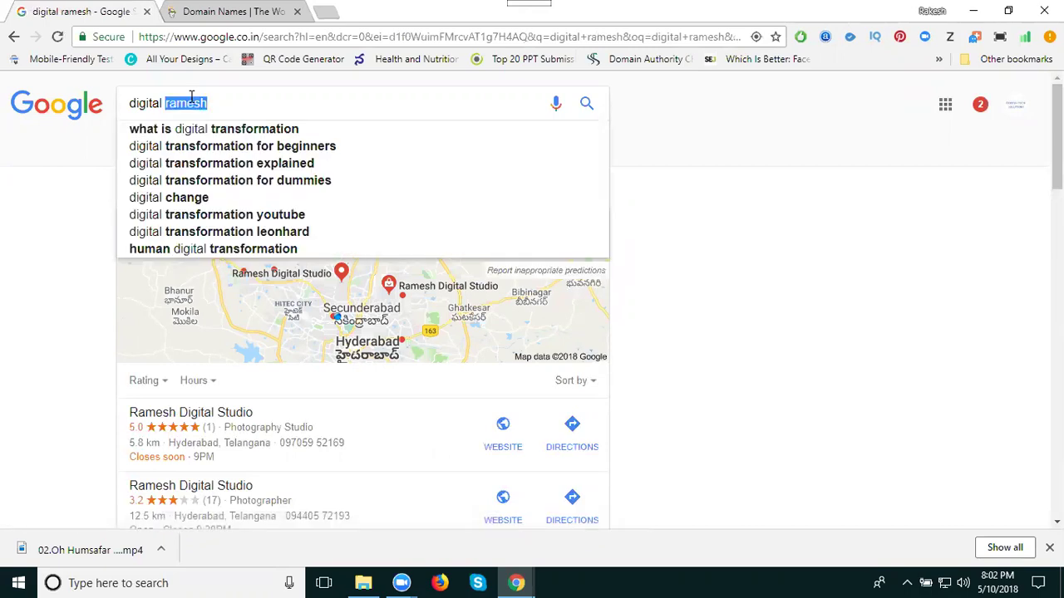
text(kalyan)
key(Return)
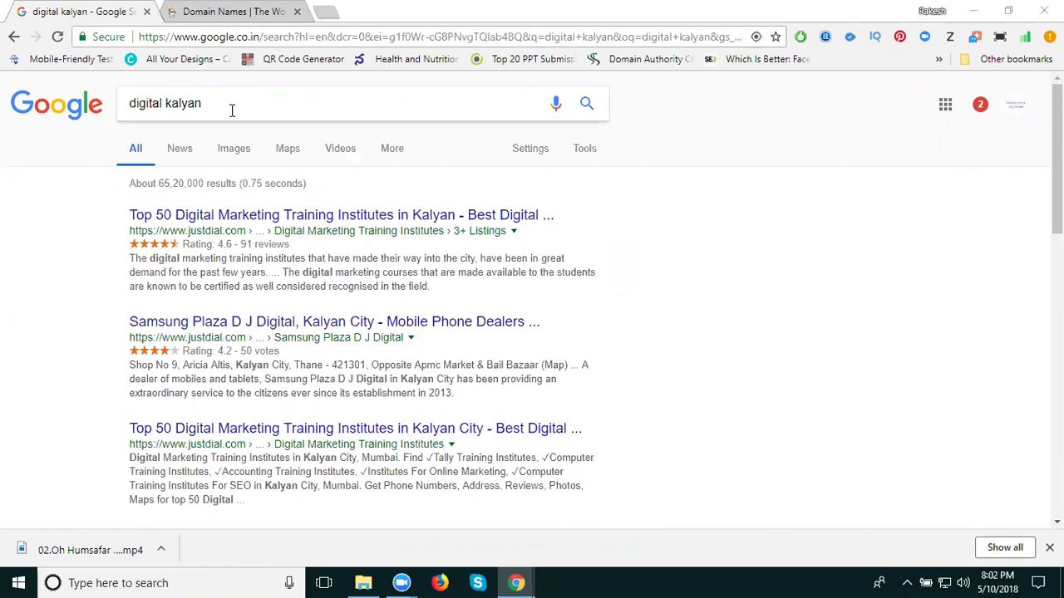
double_click(182, 103)
text(pavan)
key(Return)
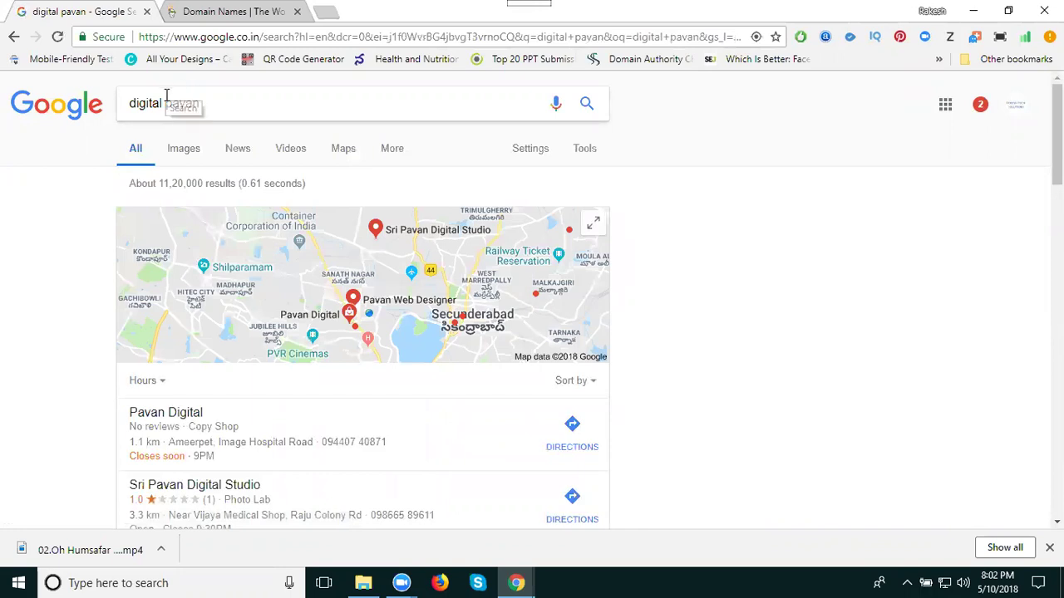
- Remove the space and search the joined query 'digitalpavan'
click(166, 100)
key(BackSpace)
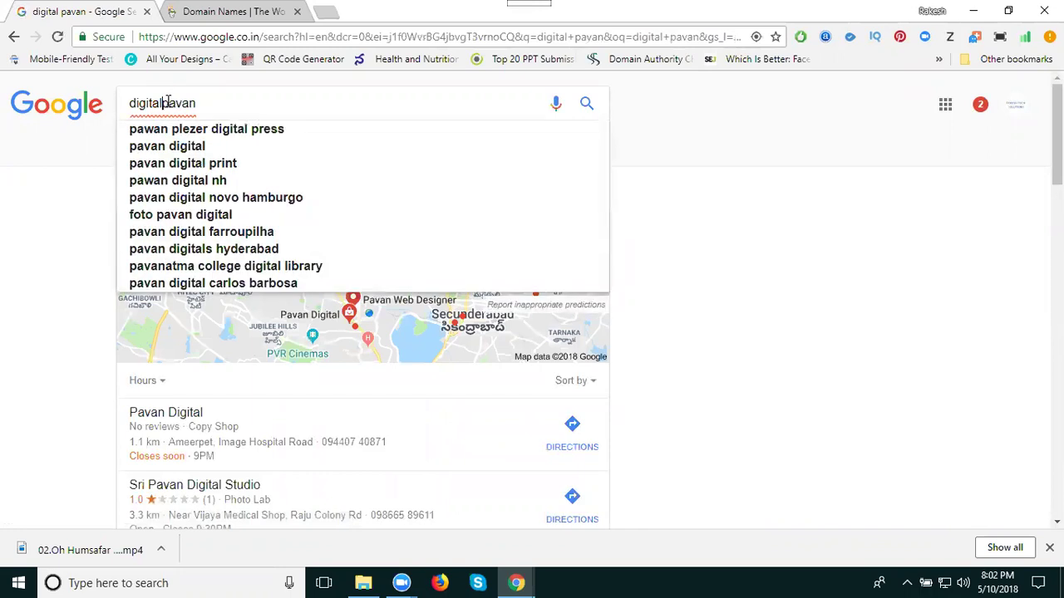
key(Return)
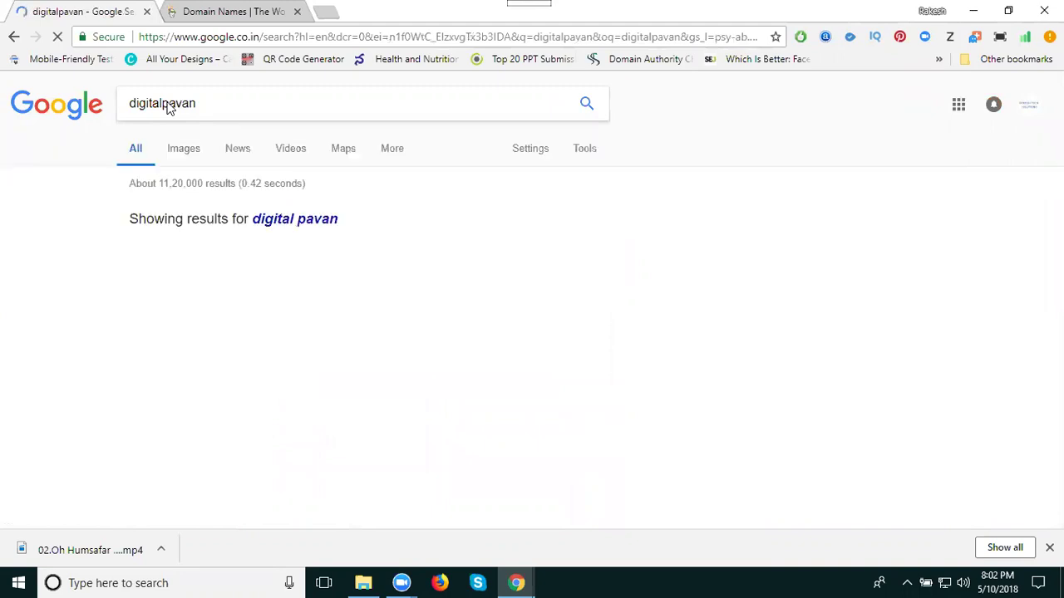
- Scroll through the auto-corrected results and highlight the result count of about 1,20,000
scroll(148, 184, down, 3)
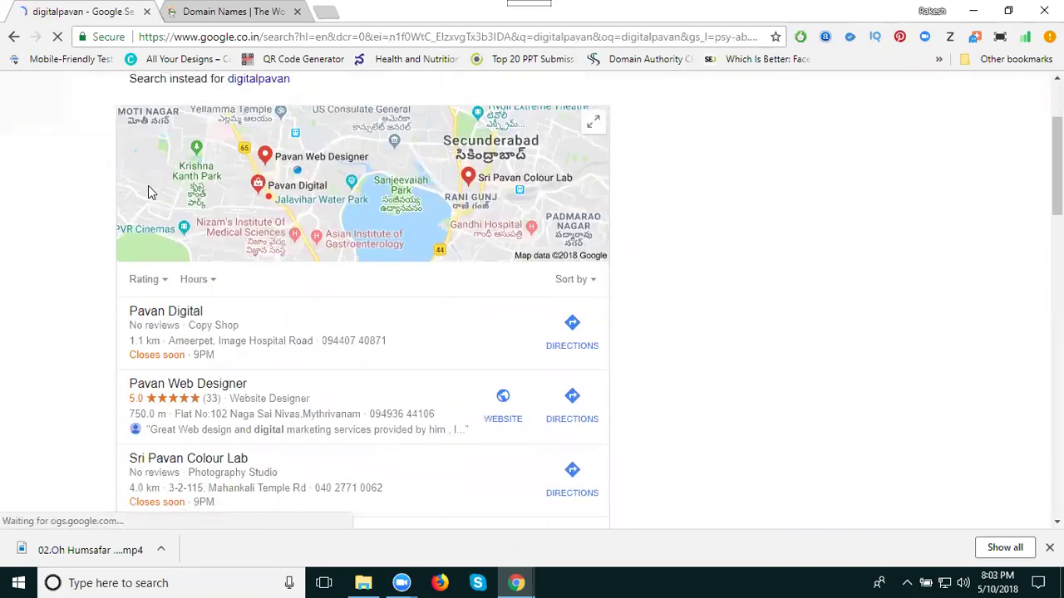
scroll(147, 190, down, 1)
scroll(119, 202, down, 2)
scroll(118, 202, down, 4)
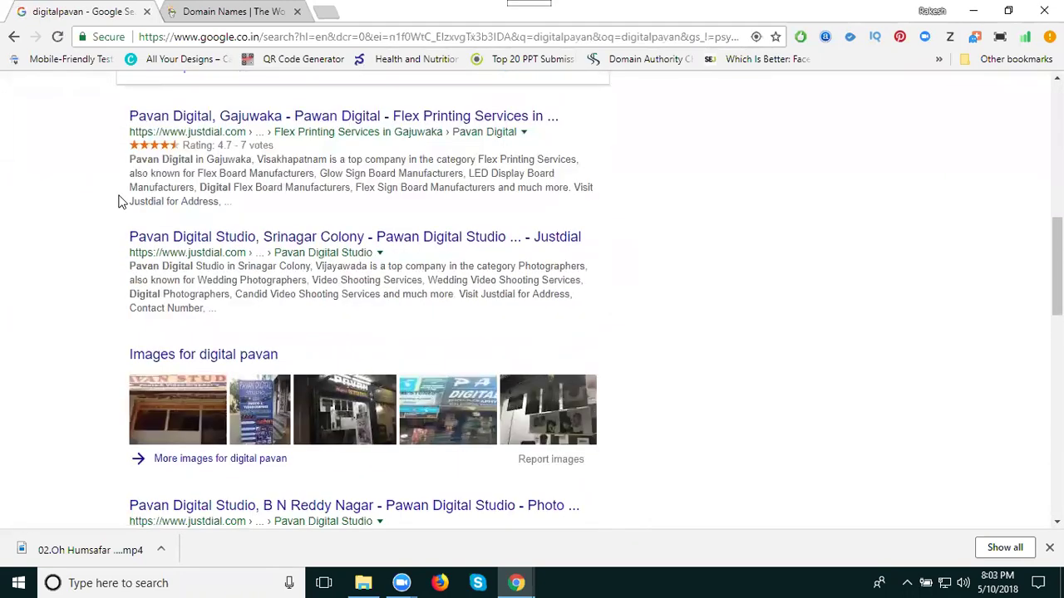
scroll(119, 202, down, 2)
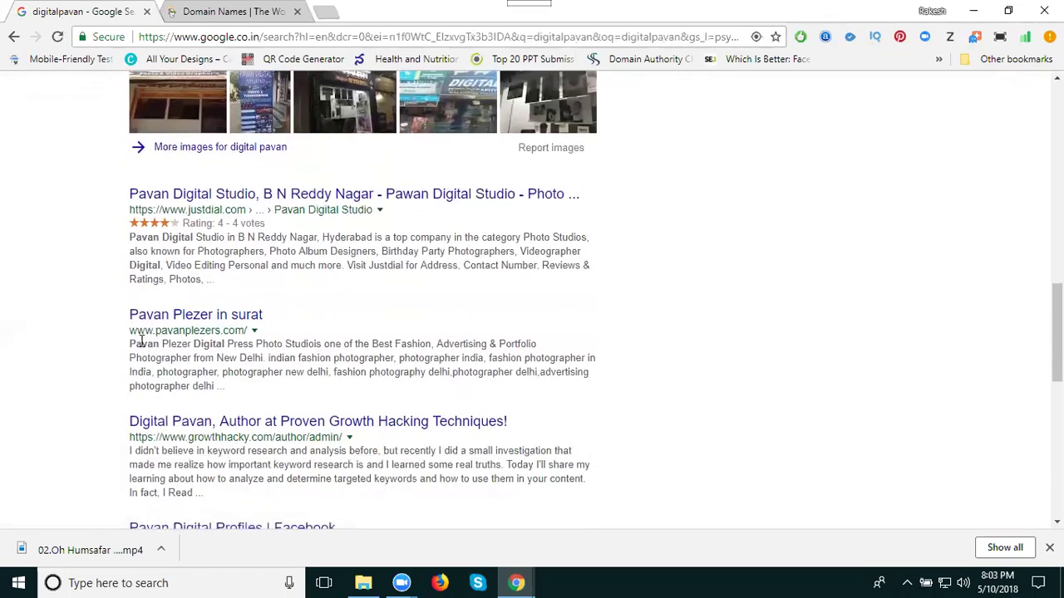
scroll(142, 343, up, 1)
scroll(141, 342, up, 3)
scroll(141, 345, up, 6)
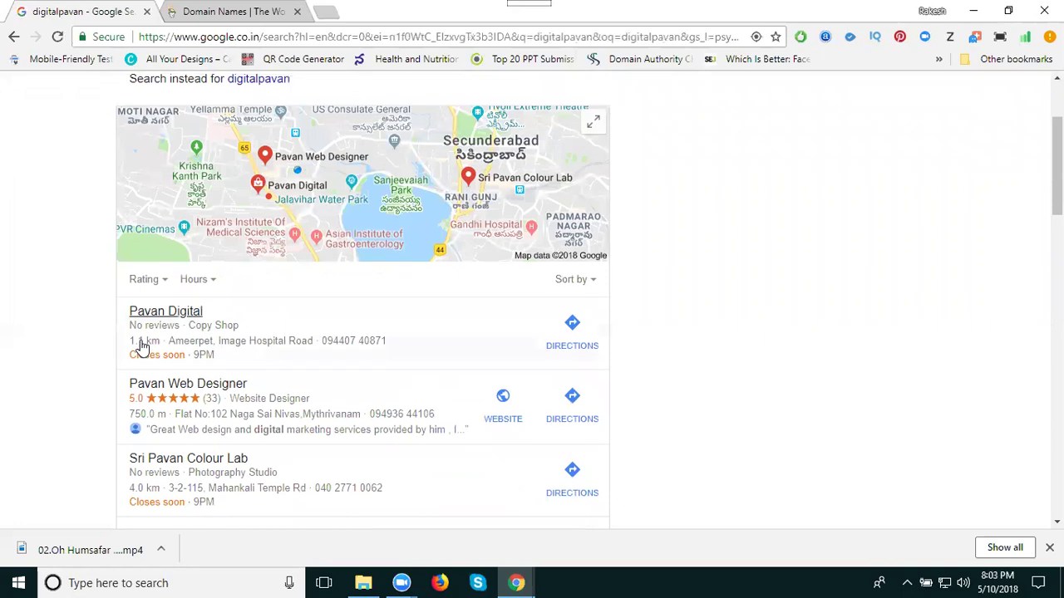
scroll(141, 347, up, 2)
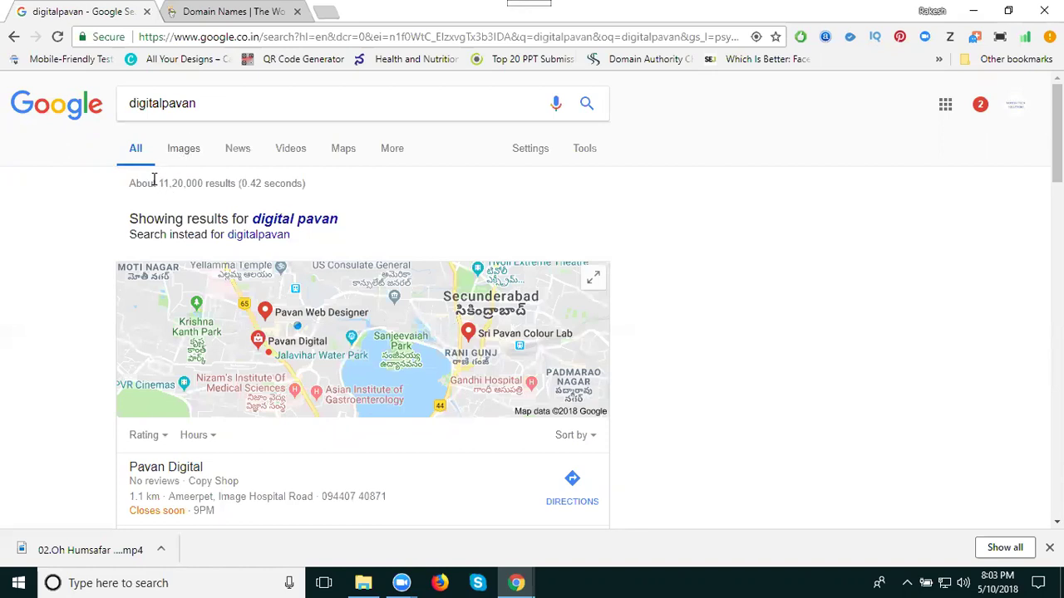
drag(162, 183, 203, 184)
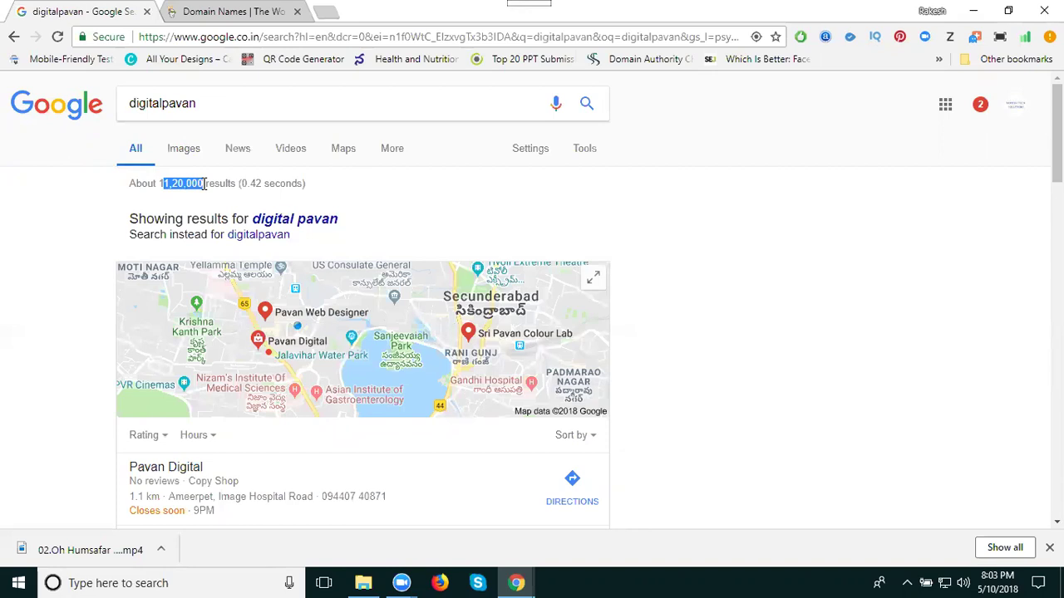
- Search 'digitalsnap', which returns about 25,800 results and a 'Did you mean: digital snap' suggestion
double_click(164, 103)
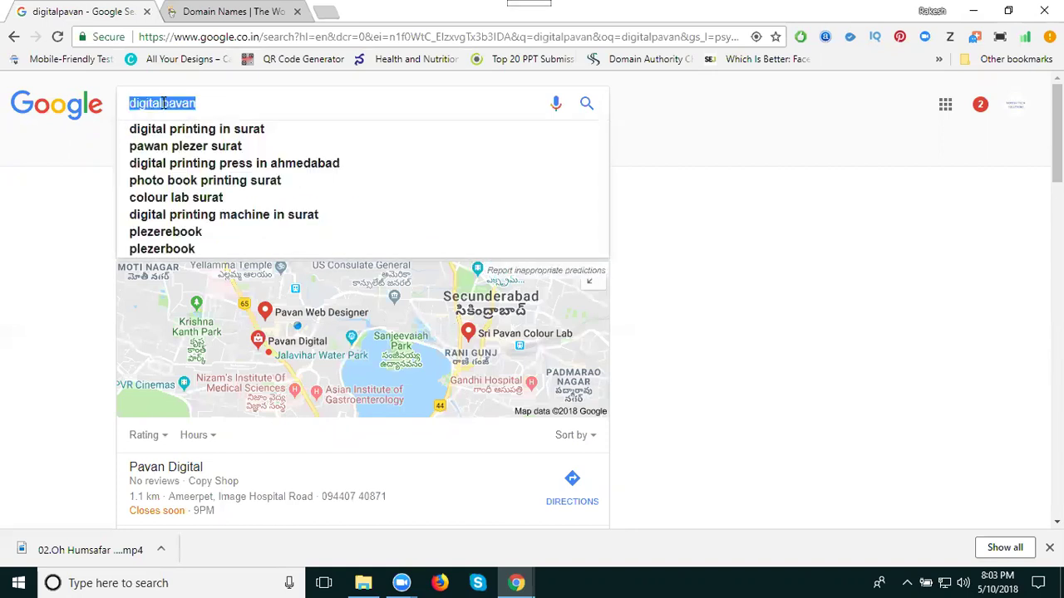
text(digit)
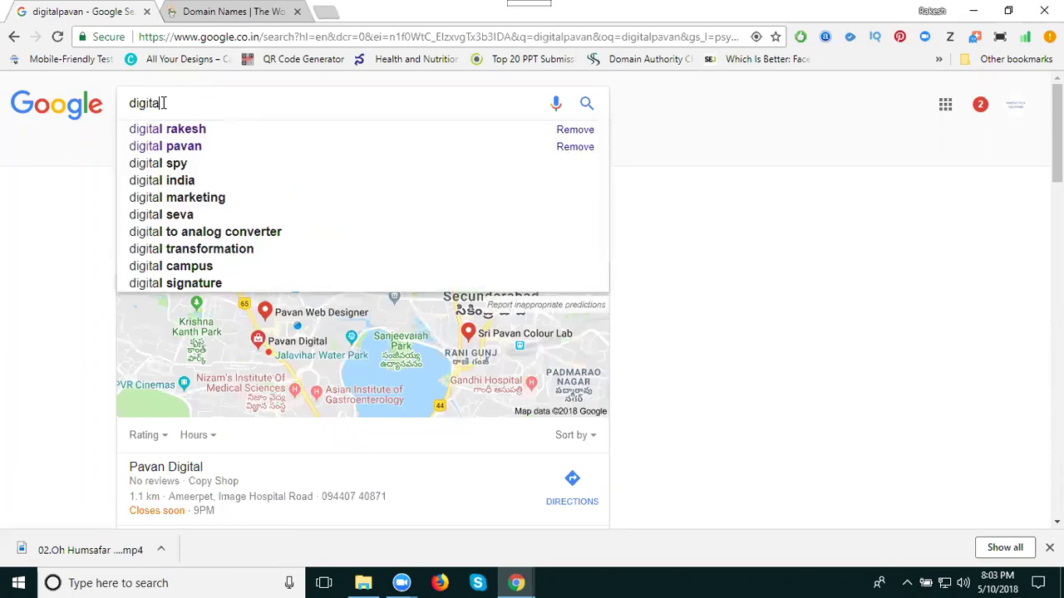
text(lsnap)
key(Return)
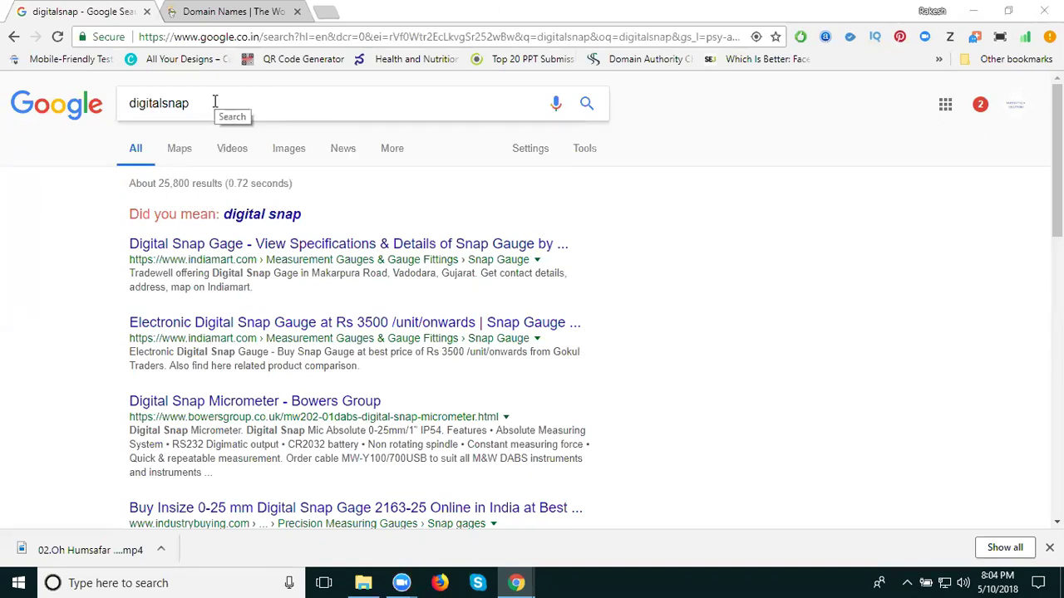
double_click(214, 101)
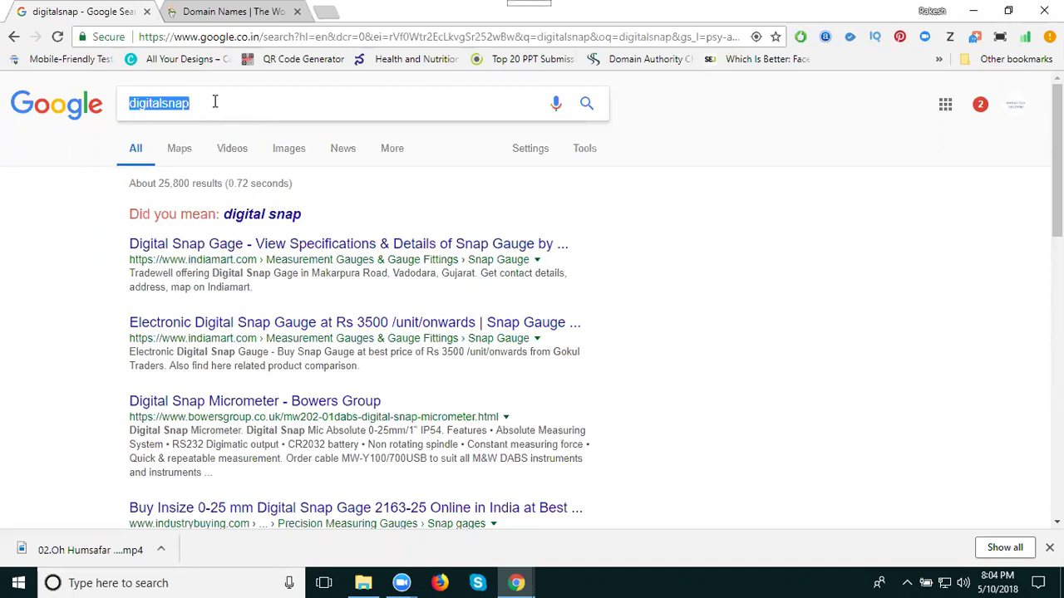
click(225, 11)
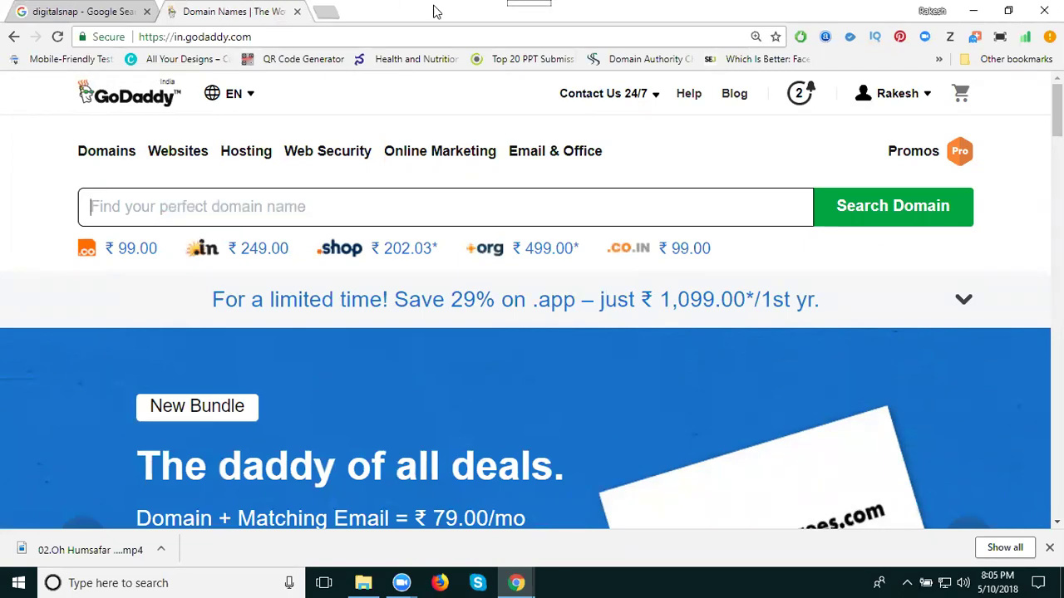
- Open the account name dropdown to show the Quick Links panel
click(889, 99)
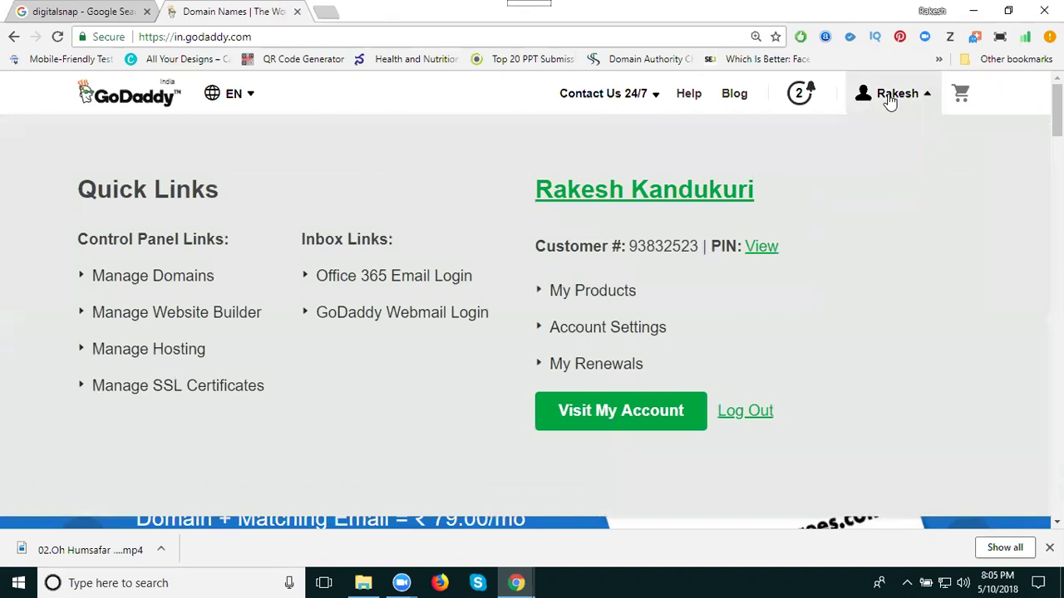
scroll(831, 241, down, 1)
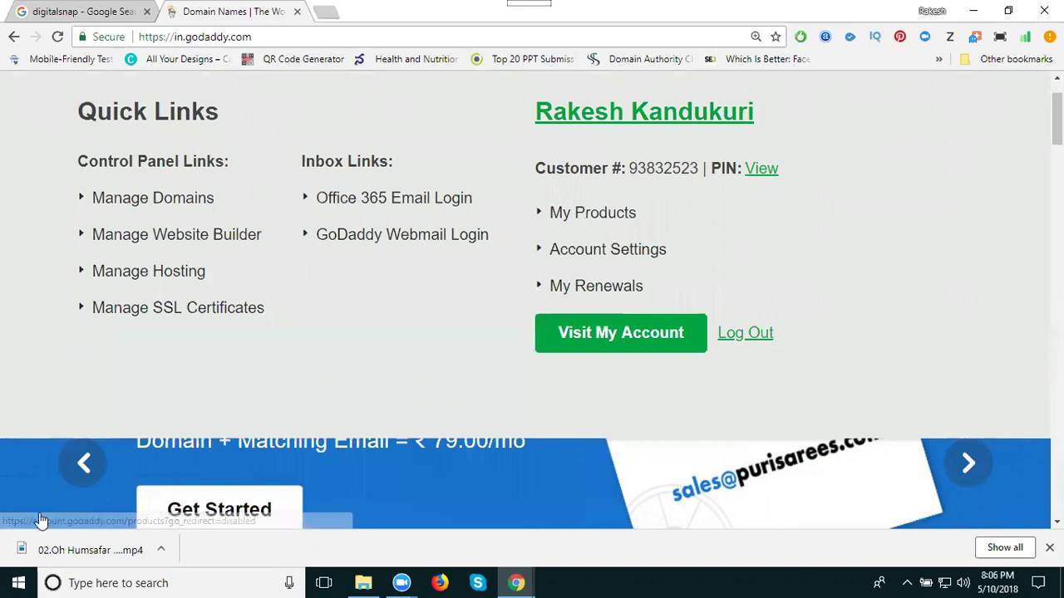
- Search GoDaddy for 'digitalsnap', which shows digitalsnap.com as taken
click(613, 502)
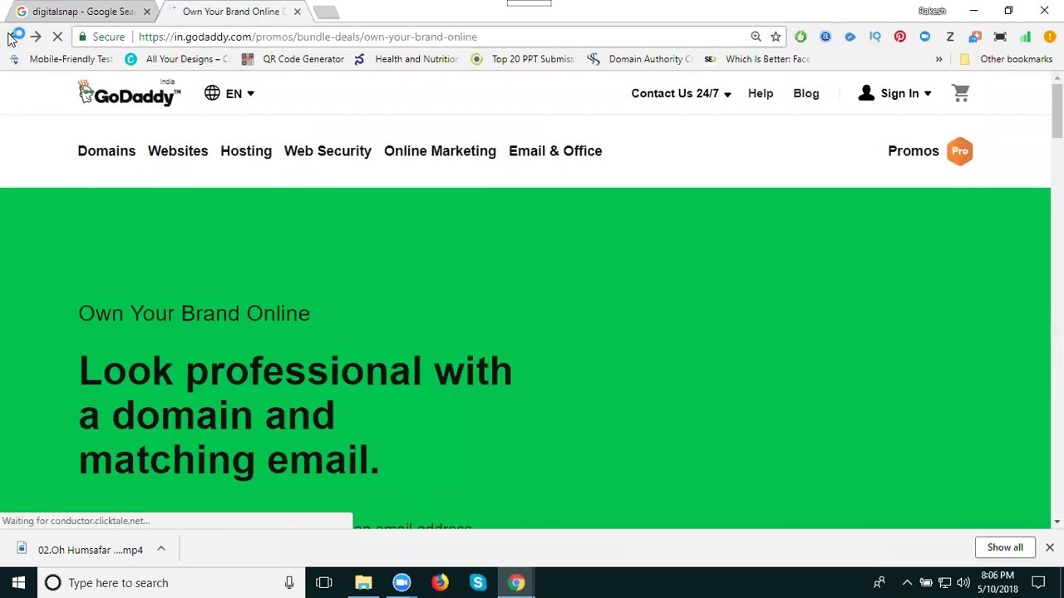
click(13, 37)
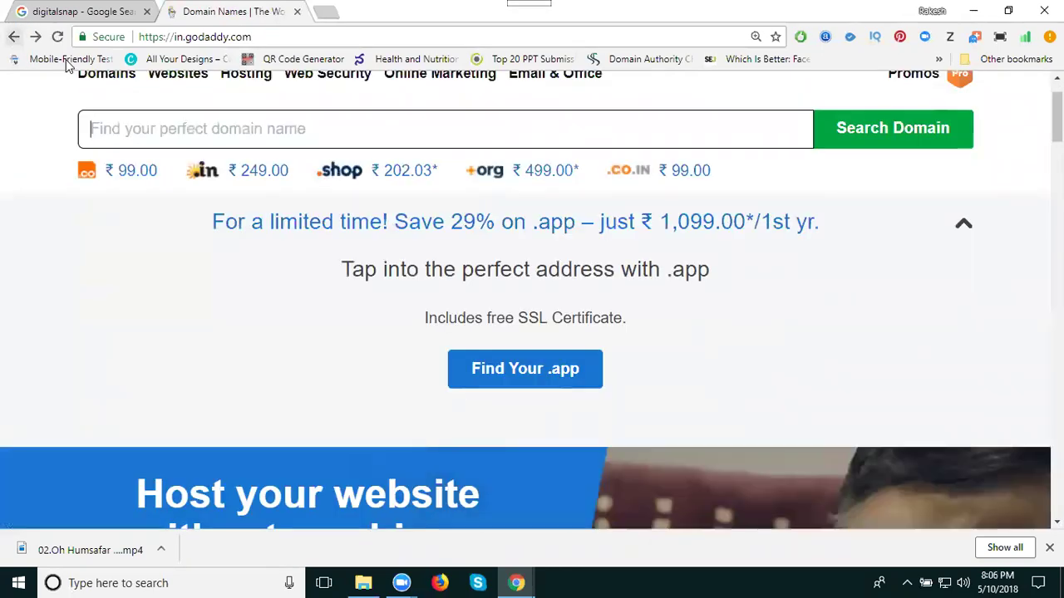
click(197, 125)
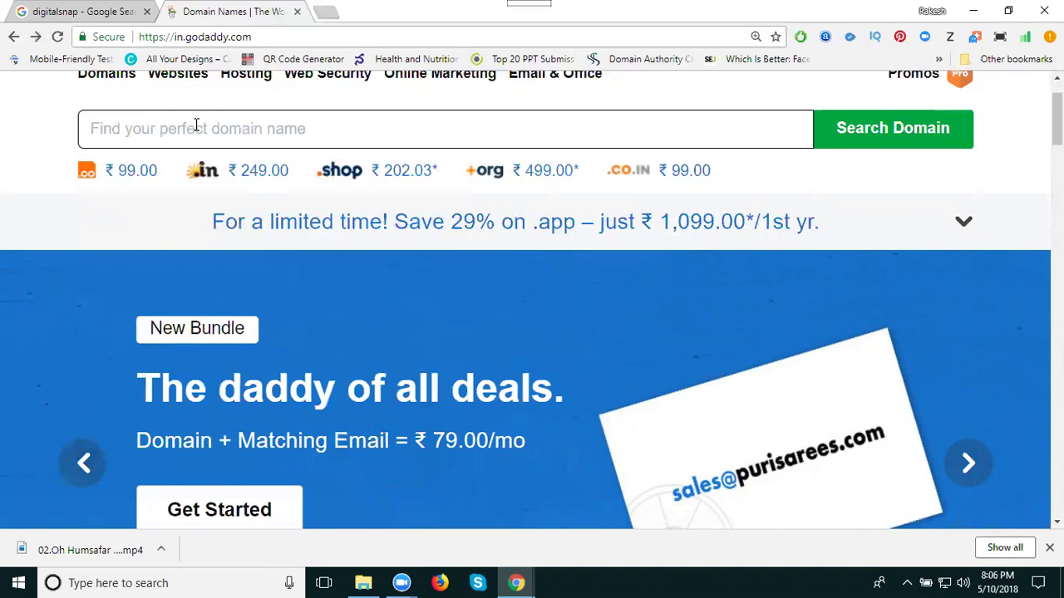
text(digitalsnap)
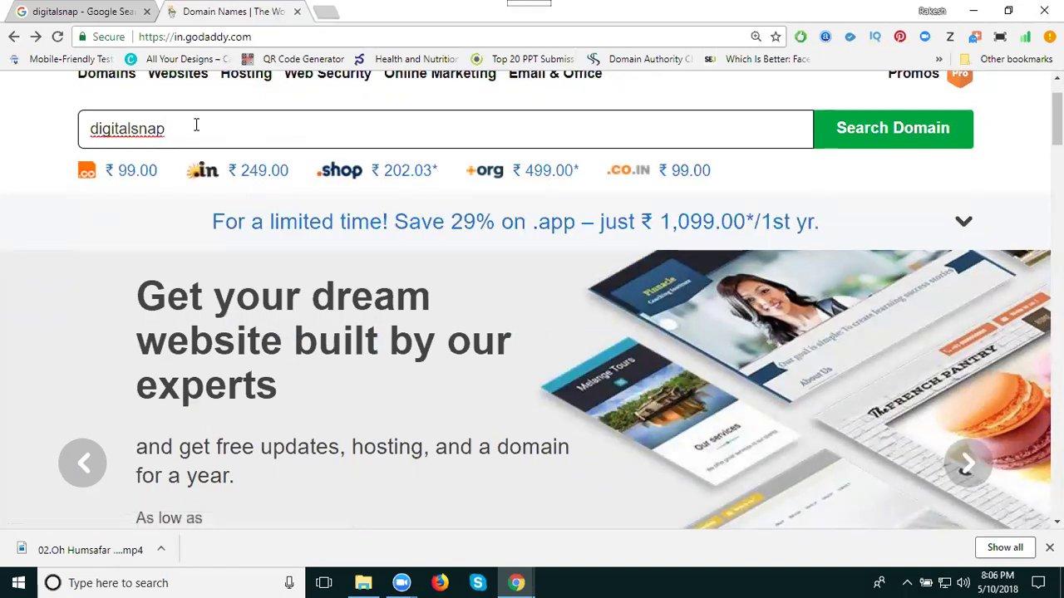
key(Return)
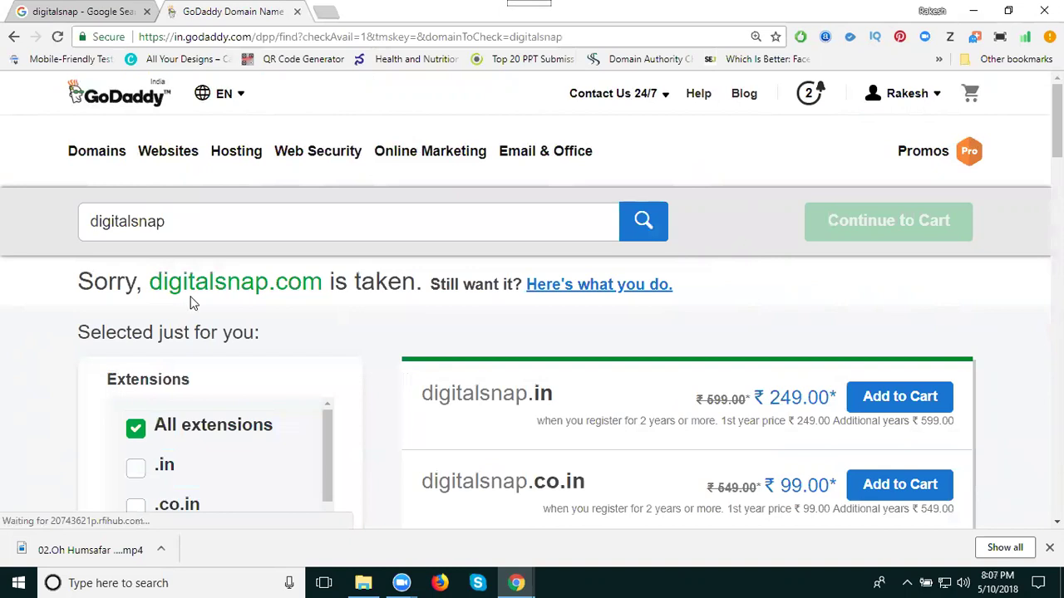
- Change the domain search to 'digitalhyd' and search it
click(177, 222)
double_click(176, 222)
click(131, 222)
key(shift+Right)
key(shift+Right)
key(shift+Right)
key(shift+Right)
text(hyd)
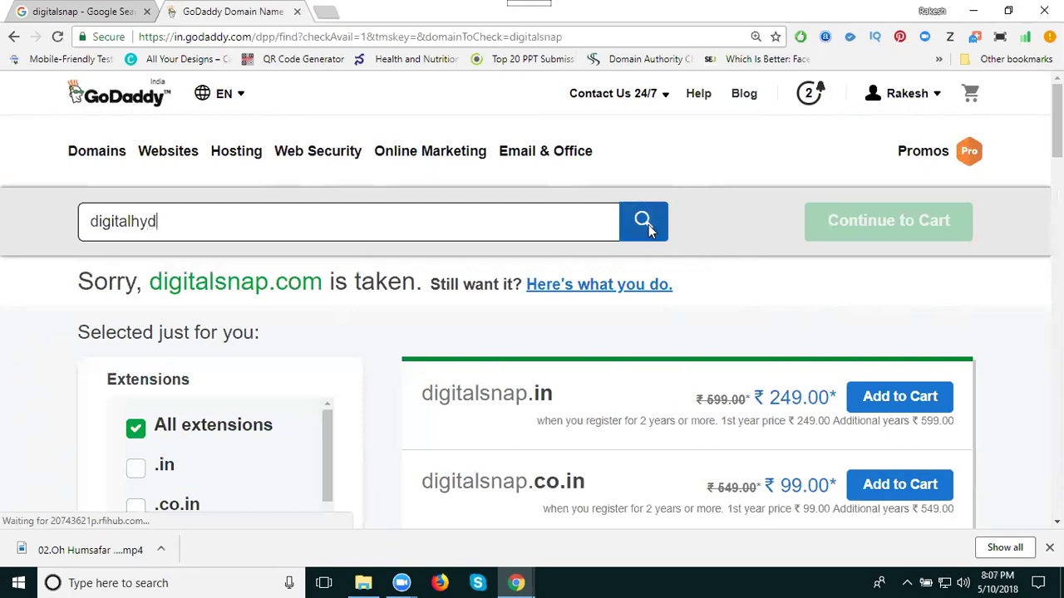
click(644, 222)
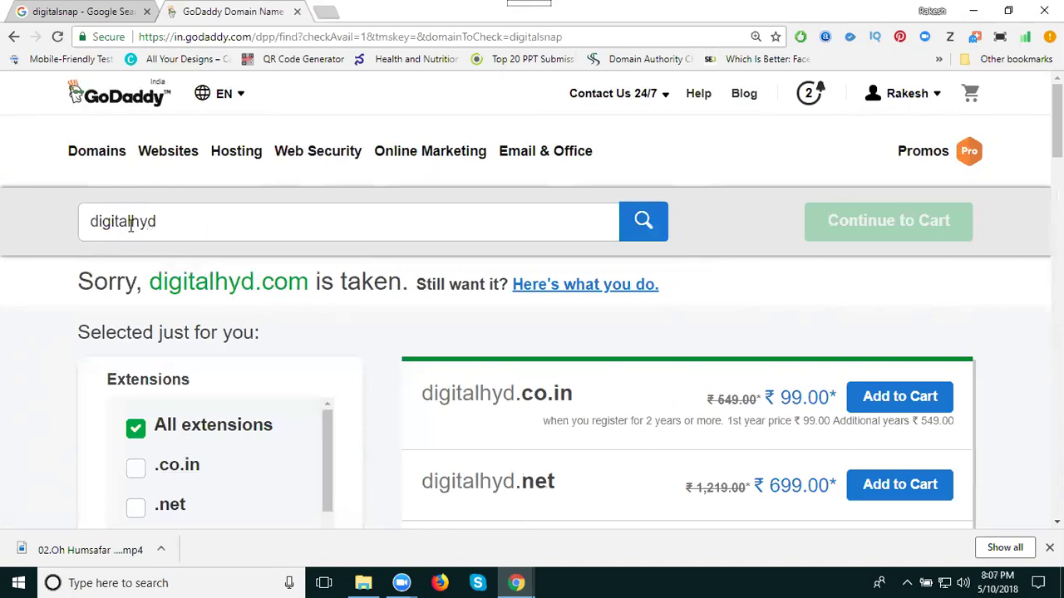
- Search 'digitalsnaps', then 'digitalsaps', finding digitalsaps.com available at ₹149
drag(130, 226, 211, 220)
text(snaps)
key(Return)
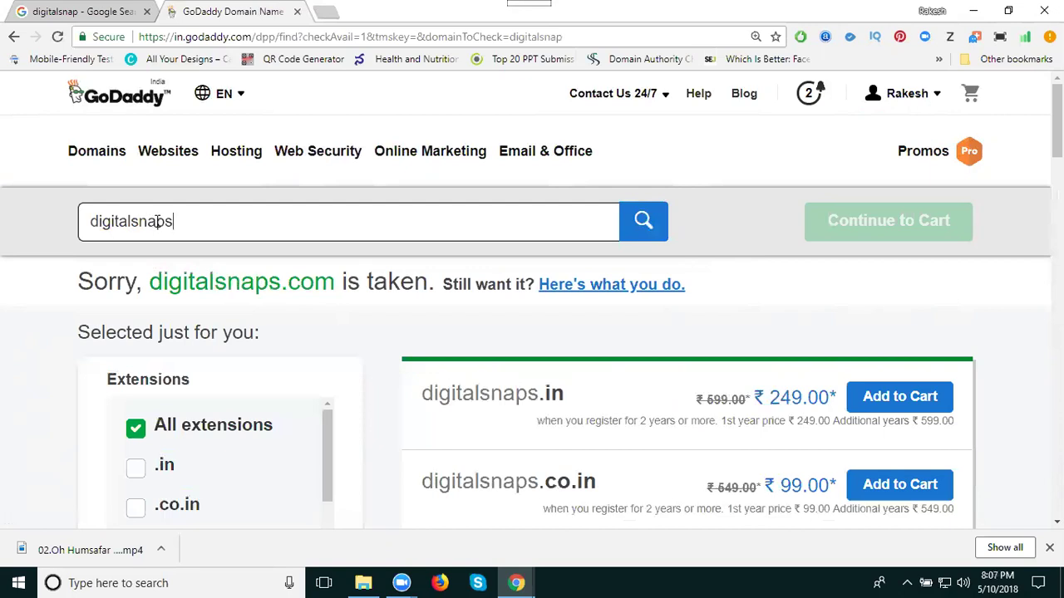
click(158, 221)
key(BackSpace)
key(BackSpace)
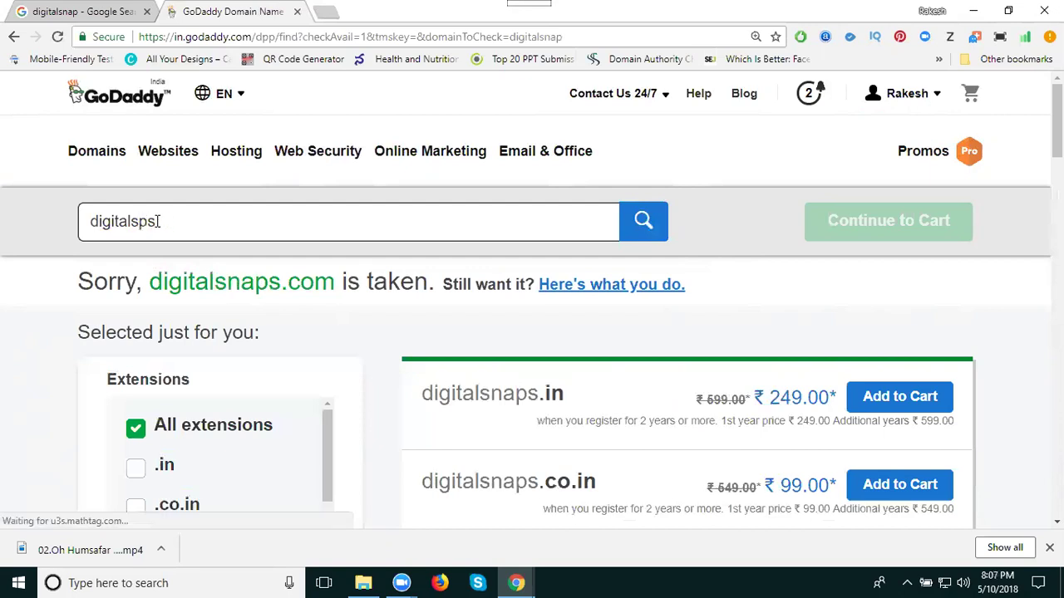
text(na)
key(Return)
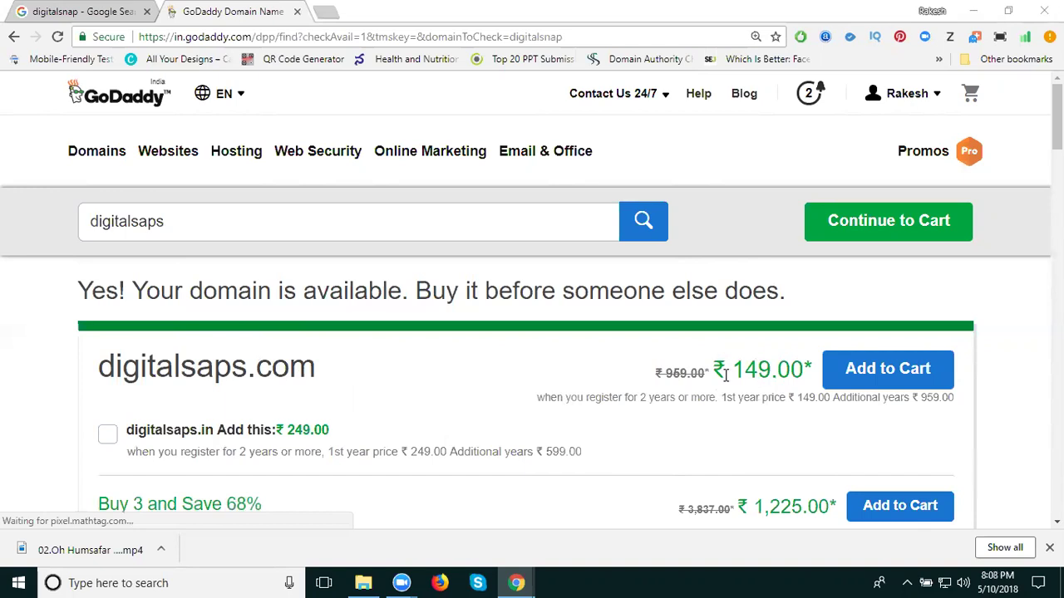
- Add digitalsaps.com to the cart after zooming in to check its pricing terms
key(ctrl+plus)
key(ctrl+plus)
key(ctrl+plus)
scroll(718, 326, down, 2)
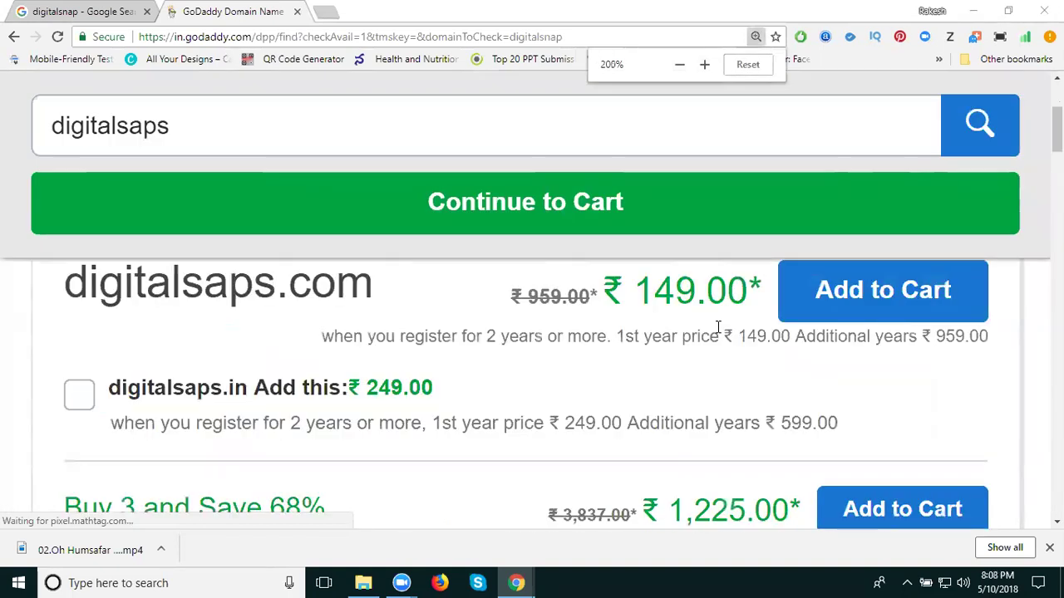
drag(348, 337, 984, 340)
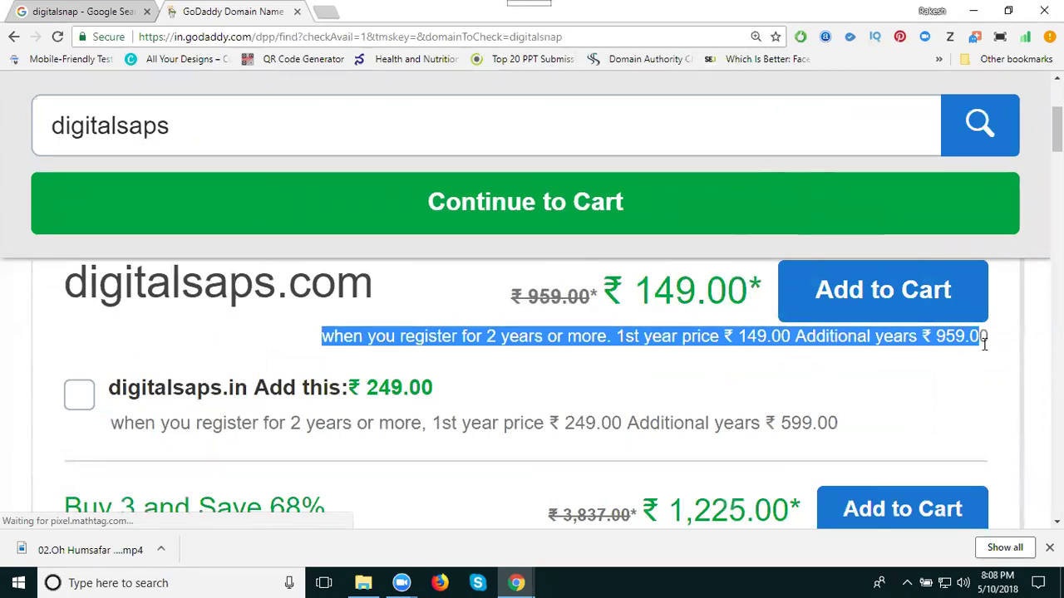
click(874, 291)
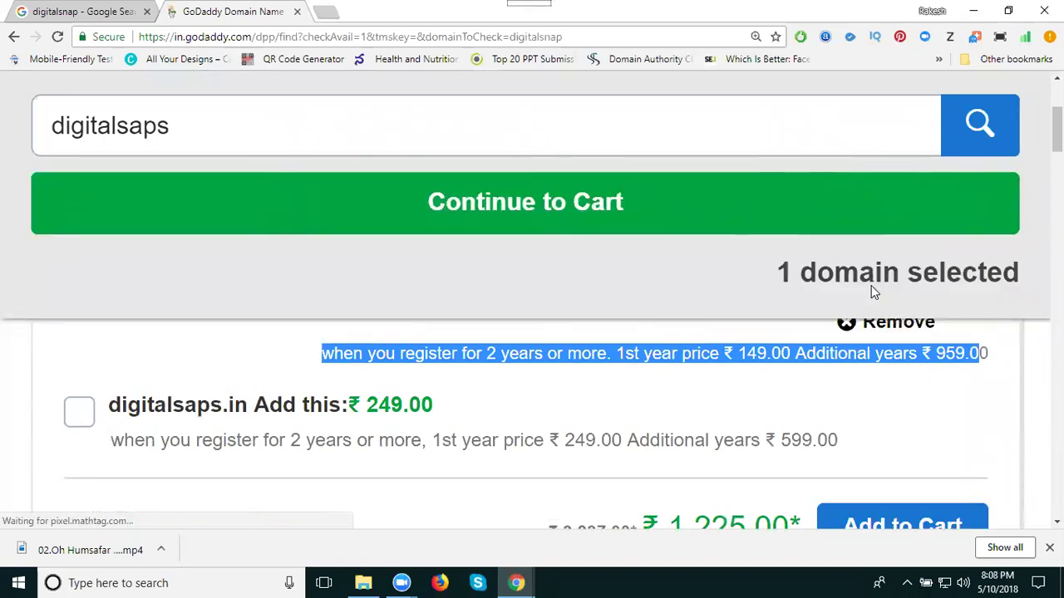
scroll(872, 291, up, 3)
key(ctrl+minus)
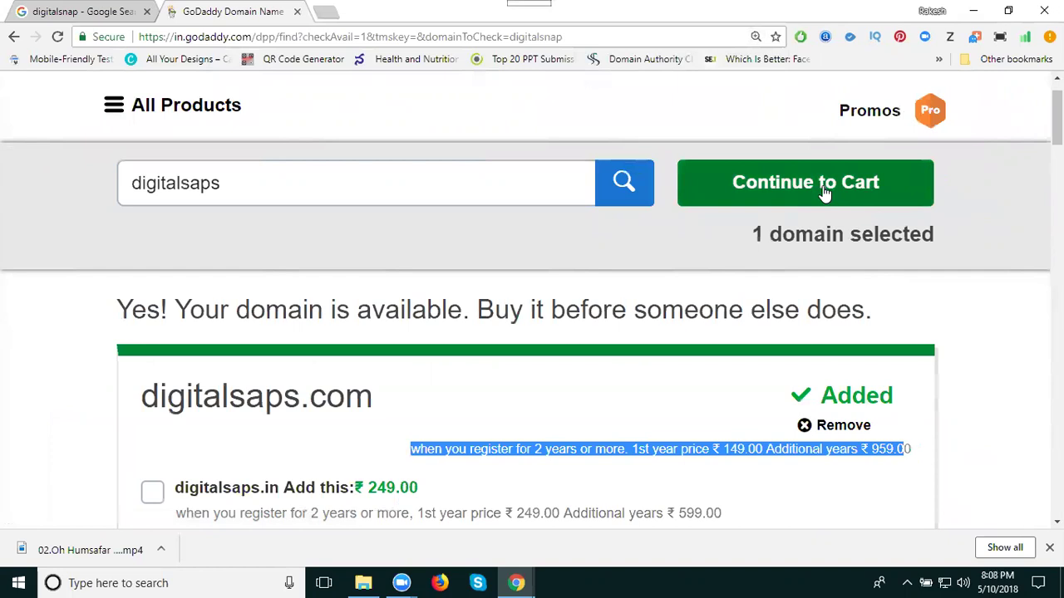
- Continue to the cart with digitalsaps.com selected
click(824, 192)
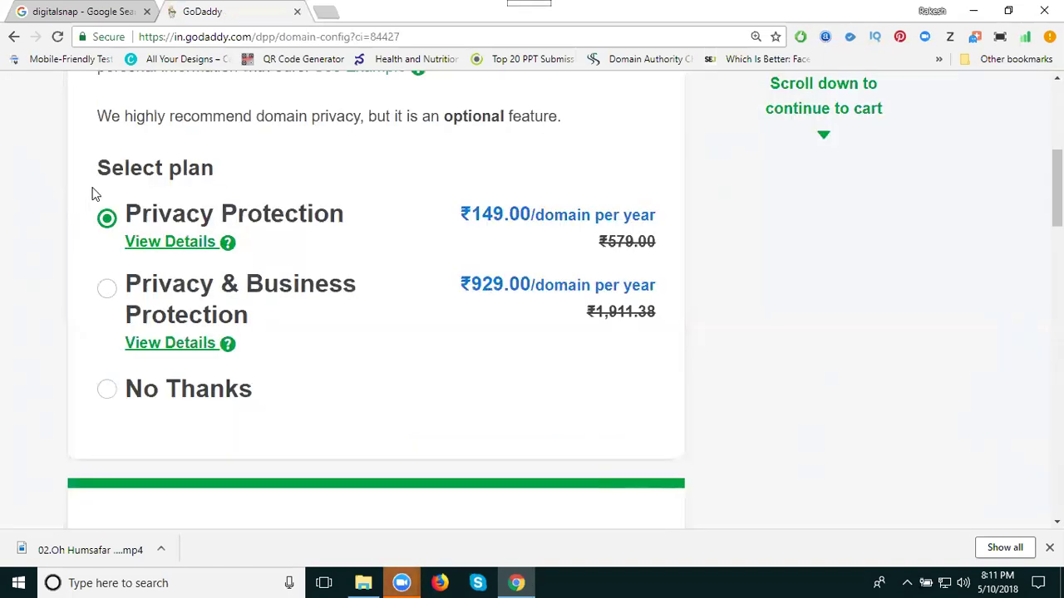
- Choose No Thanks to decline the ₹149/year Privacy Protection plan
scroll(97, 192, down, 1)
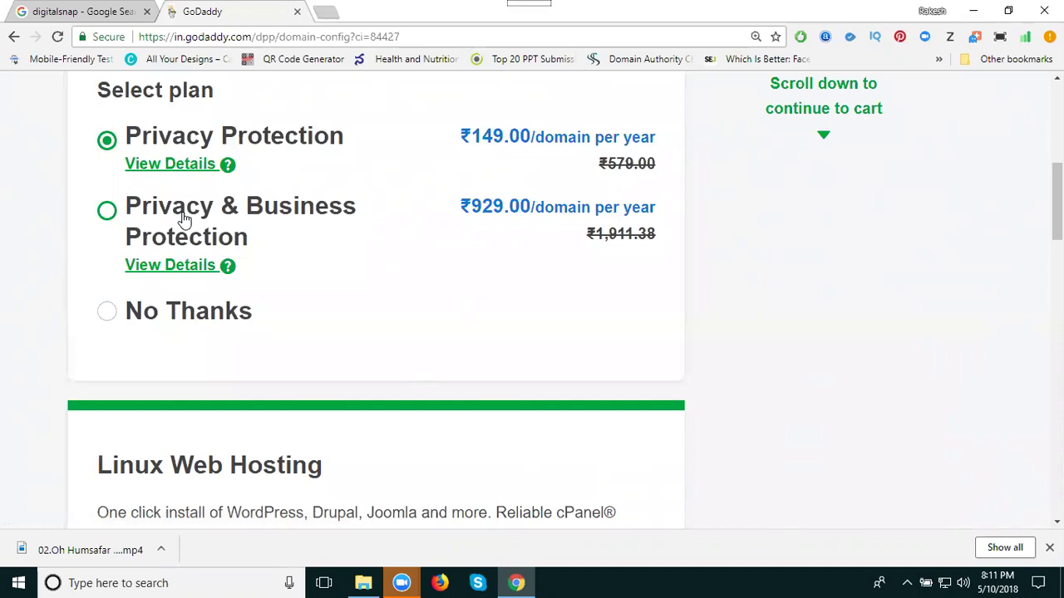
click(118, 315)
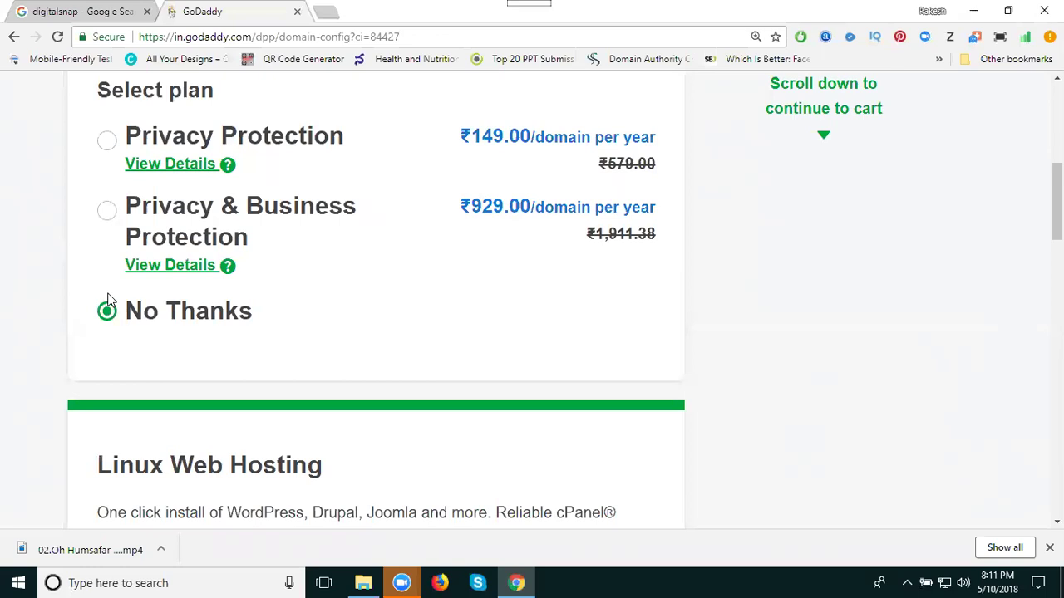
- Expand the Linux Web Hosting list showing Starter at ₹159/mo and Economy at ₹279/mo
scroll(108, 301, down, 3)
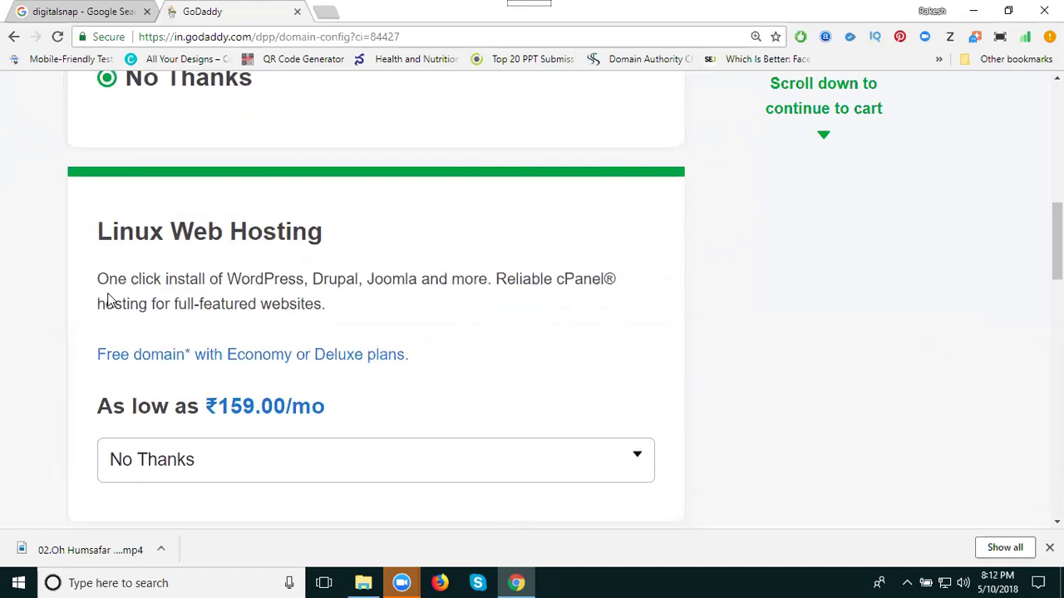
scroll(276, 218, down, 2)
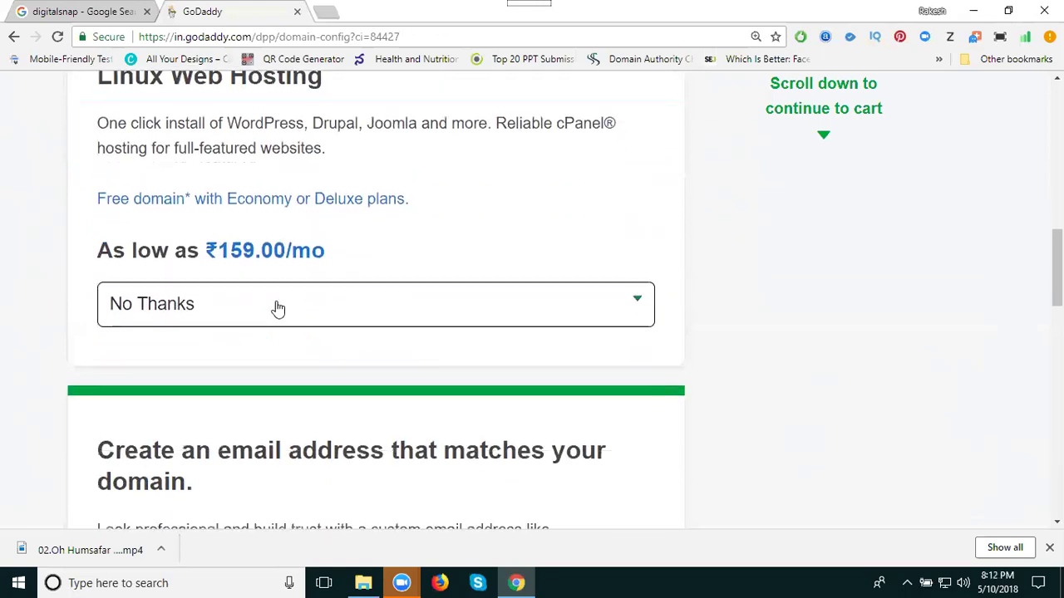
click(279, 309)
scroll(474, 250, down, 2)
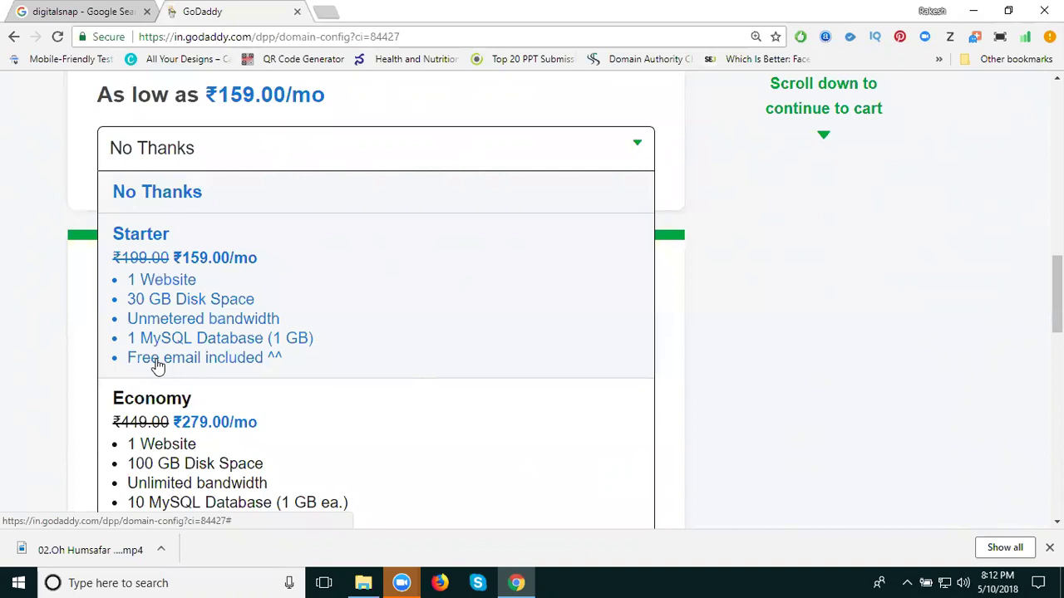
- Leave Linux Web Hosting at No Thanks and close the hosting plan choices
scroll(156, 363, down, 2)
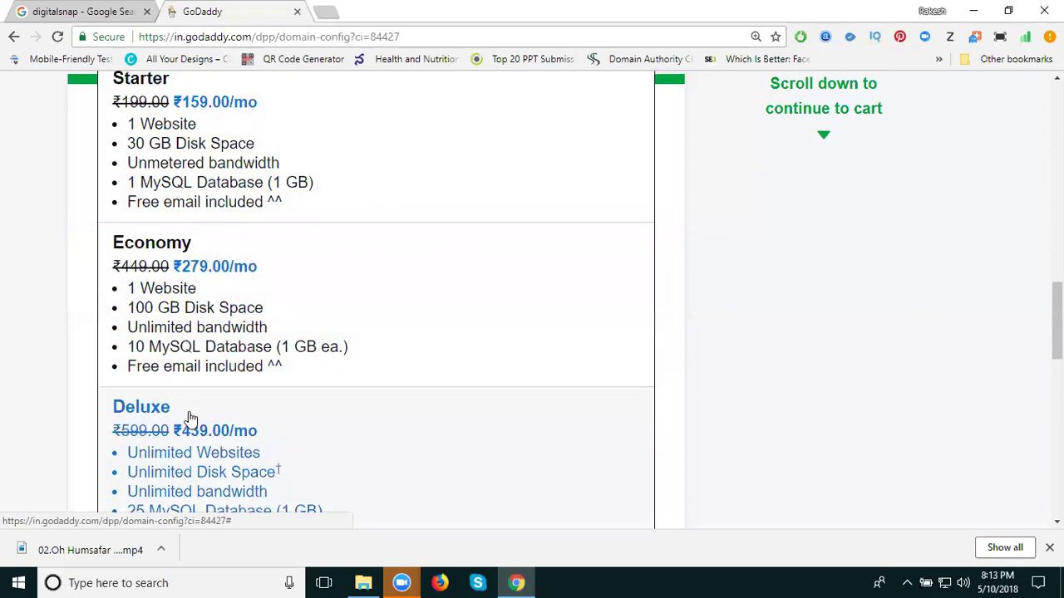
scroll(190, 418, down, 2)
scroll(174, 349, up, 4)
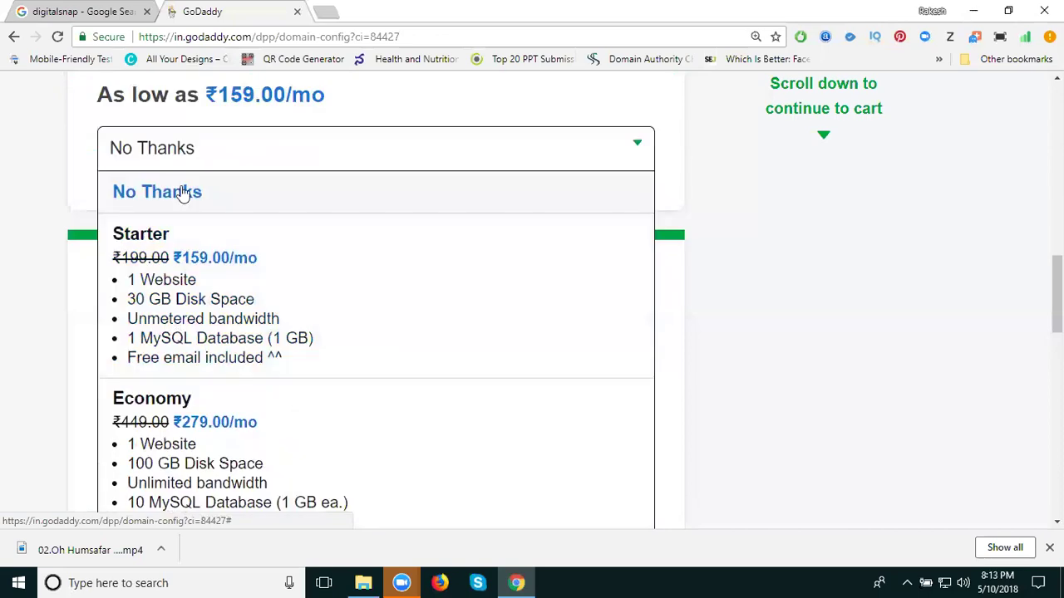
click(183, 192)
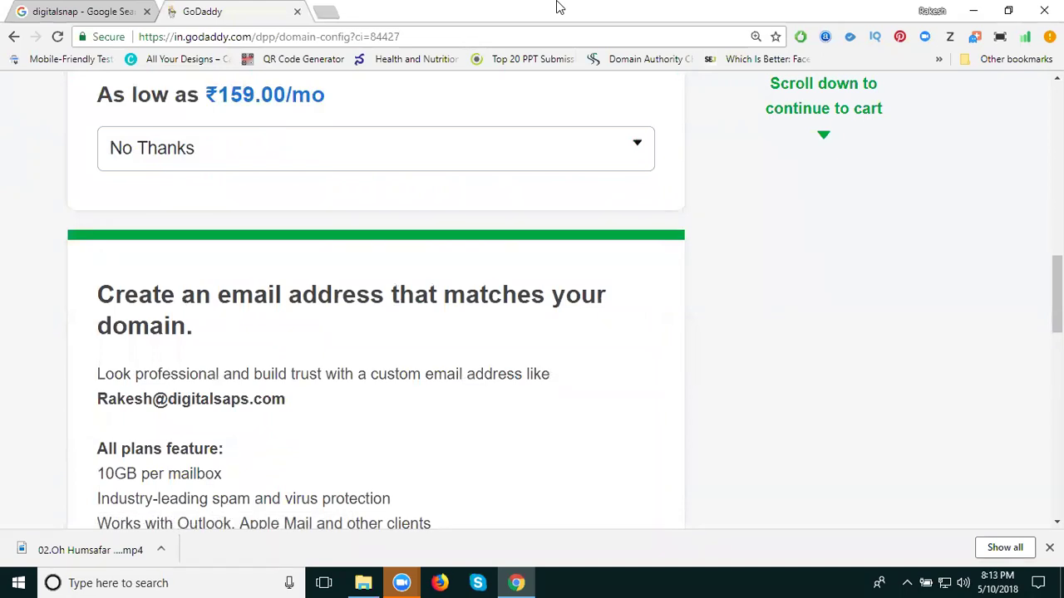
- Set the custom Business Email plan dropdown to No Thanks
scroll(526, 199, down, 3)
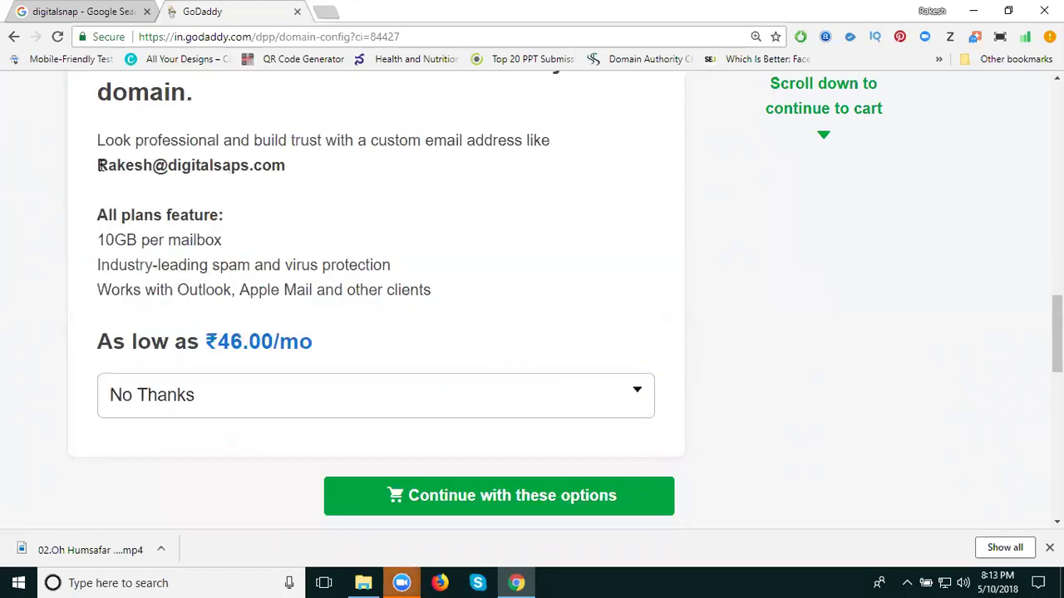
drag(99, 166, 282, 166)
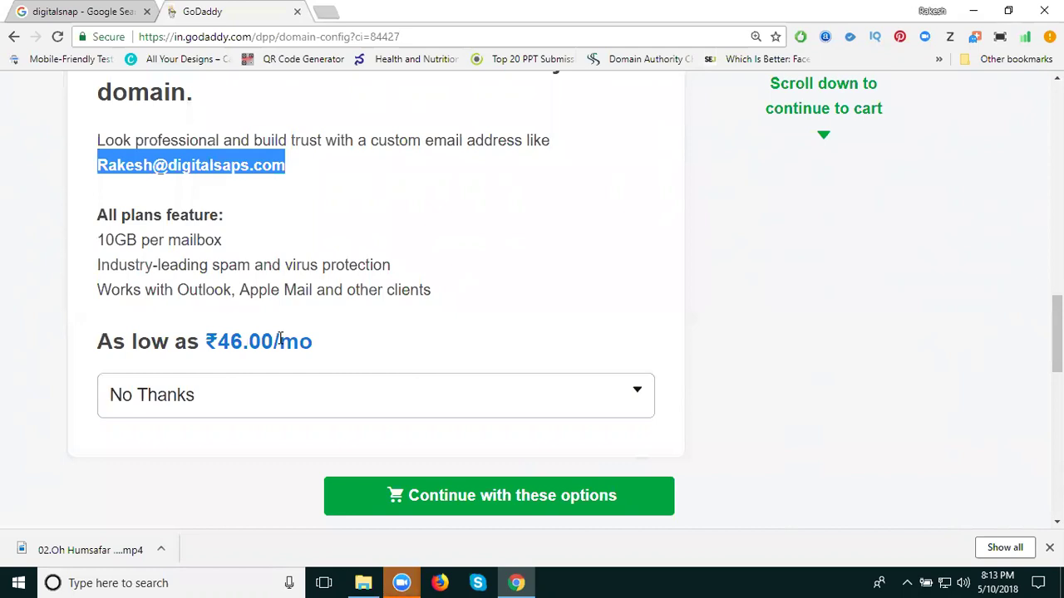
click(256, 398)
scroll(481, 308, down, 1)
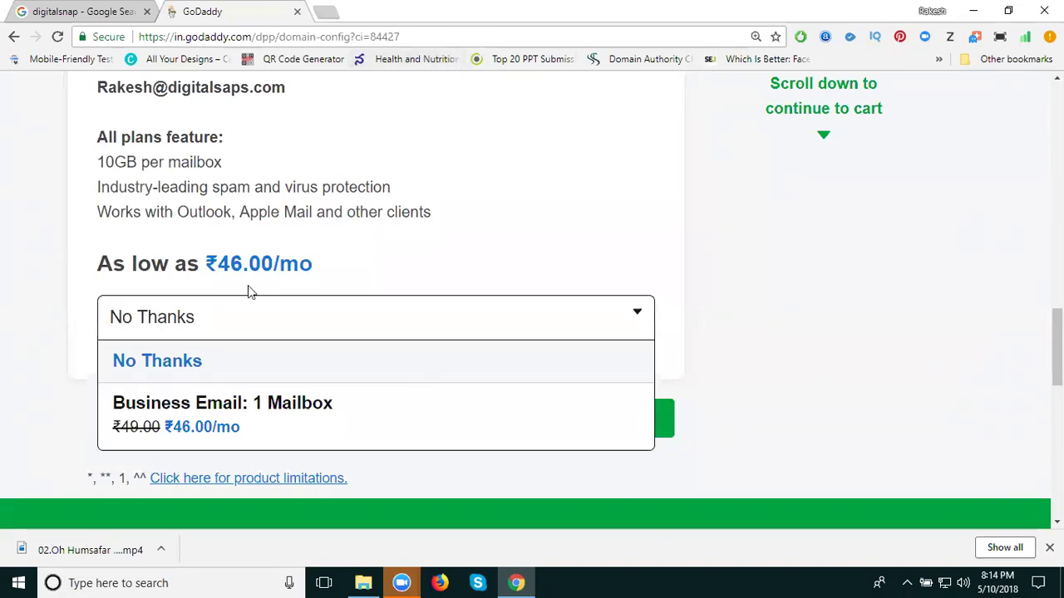
click(203, 378)
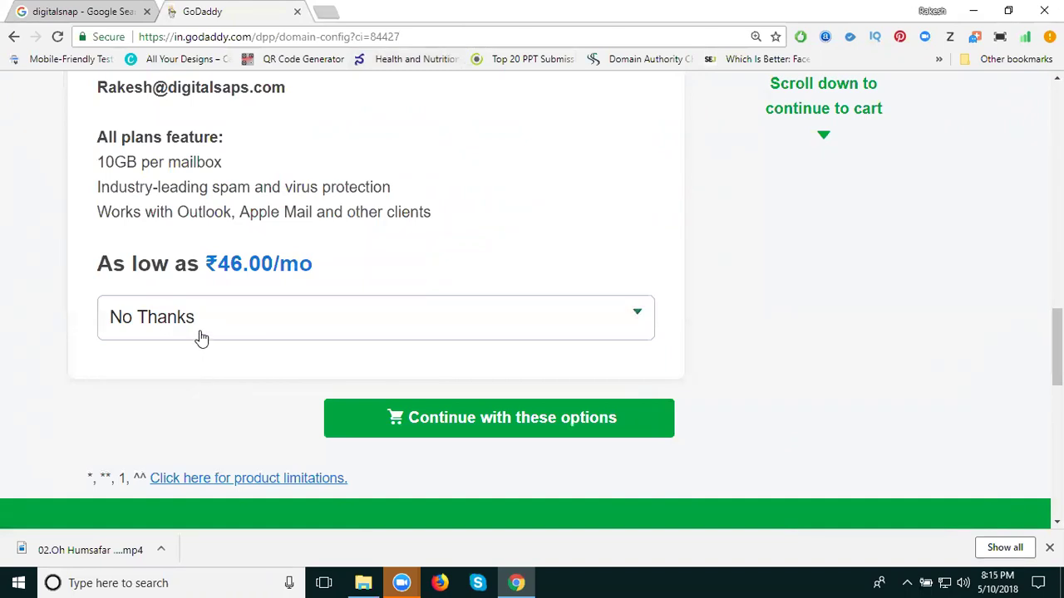
- Proceed to the cart and choose a 1-year term for the digitalsaps.com registration
click(450, 431)
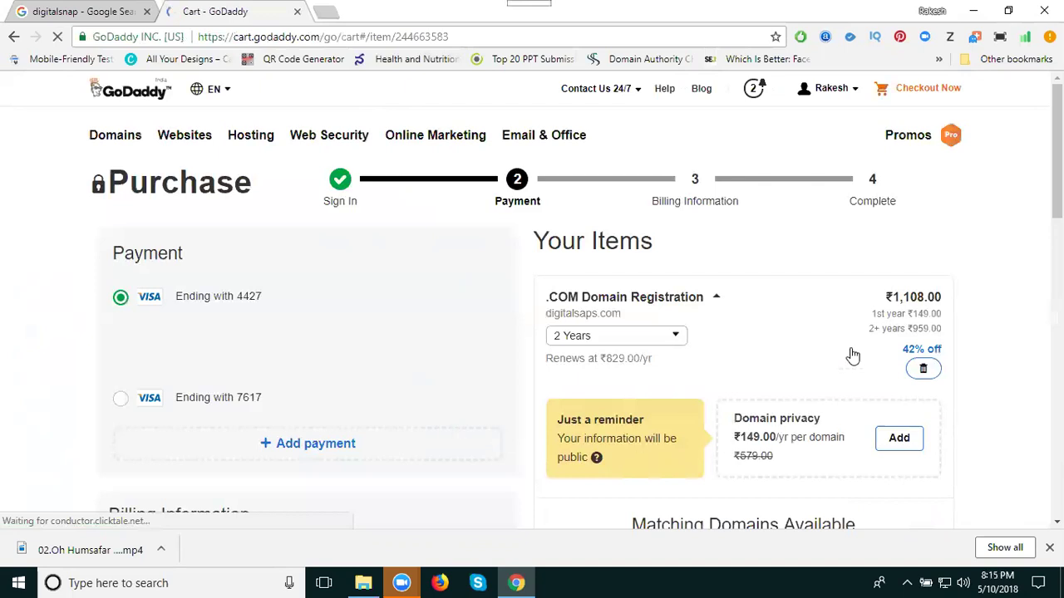
scroll(850, 355, down, 2)
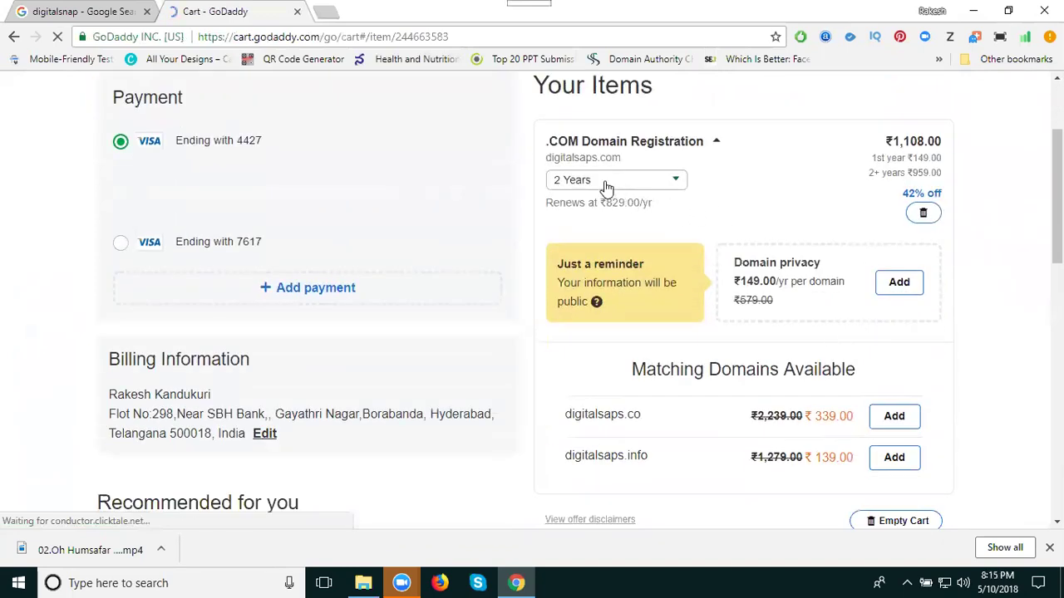
scroll(707, 237, down, 1)
scroll(831, 332, down, 2)
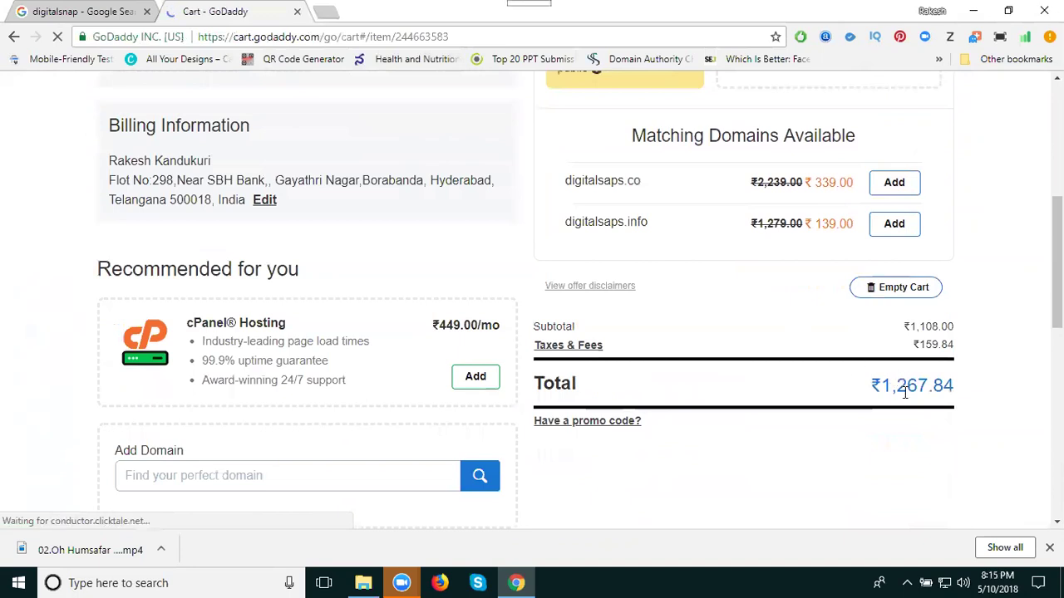
scroll(904, 393, up, 4)
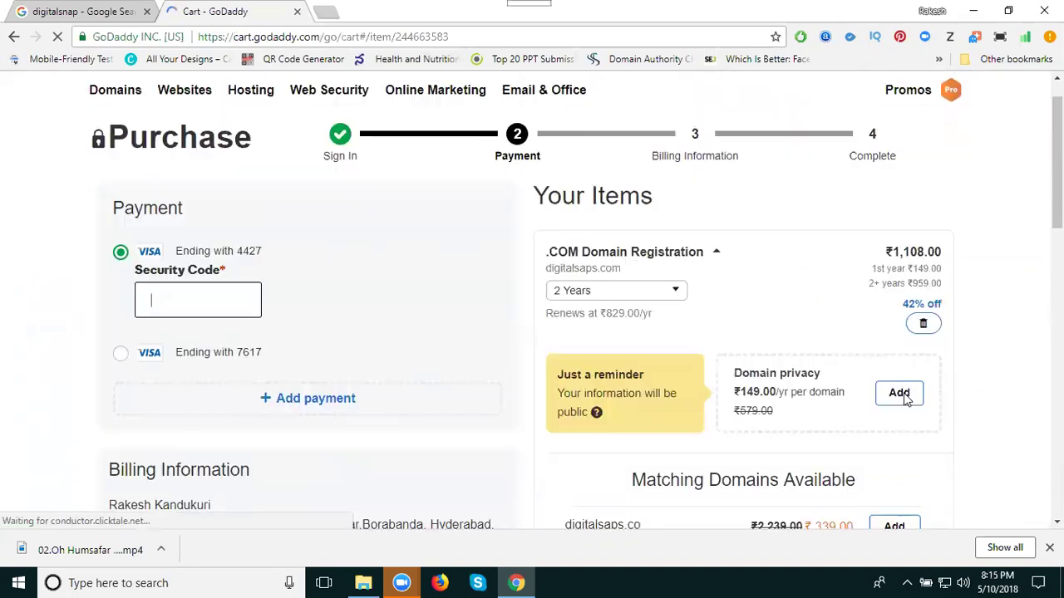
scroll(912, 401, down, 4)
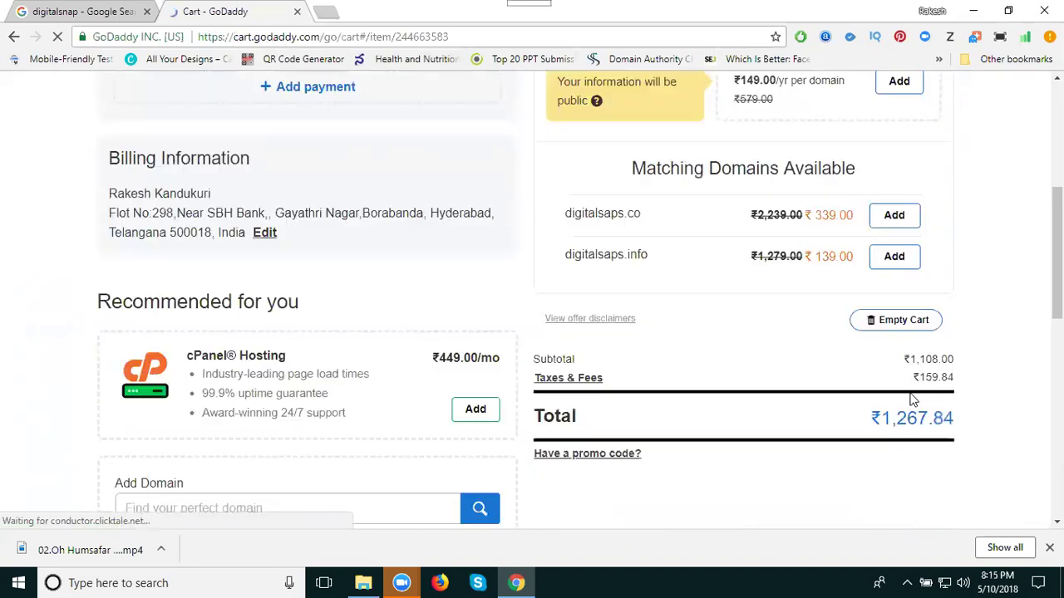
scroll(935, 440, up, 2)
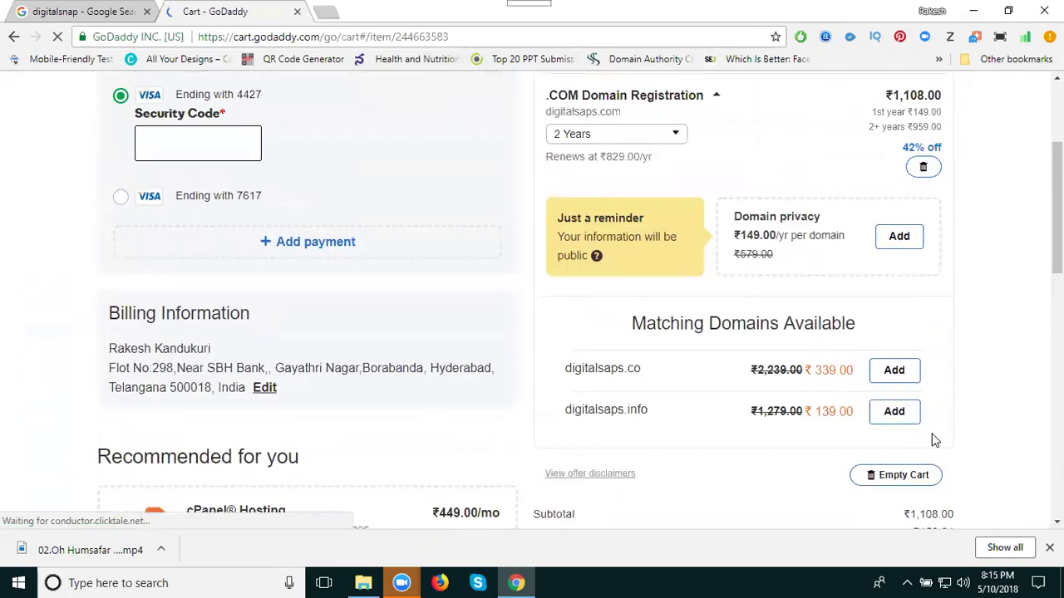
click(619, 135)
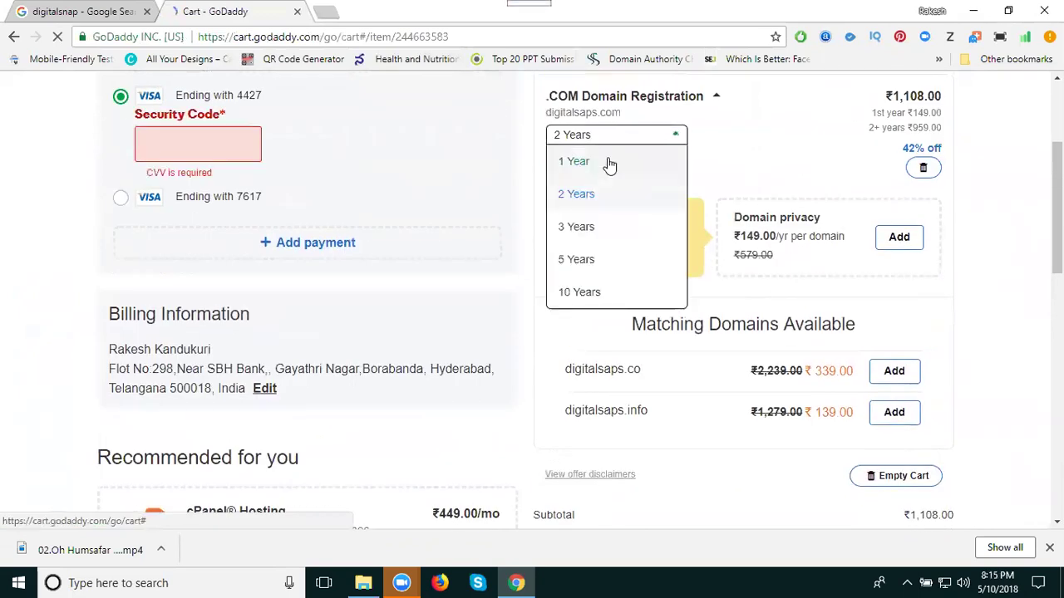
click(611, 162)
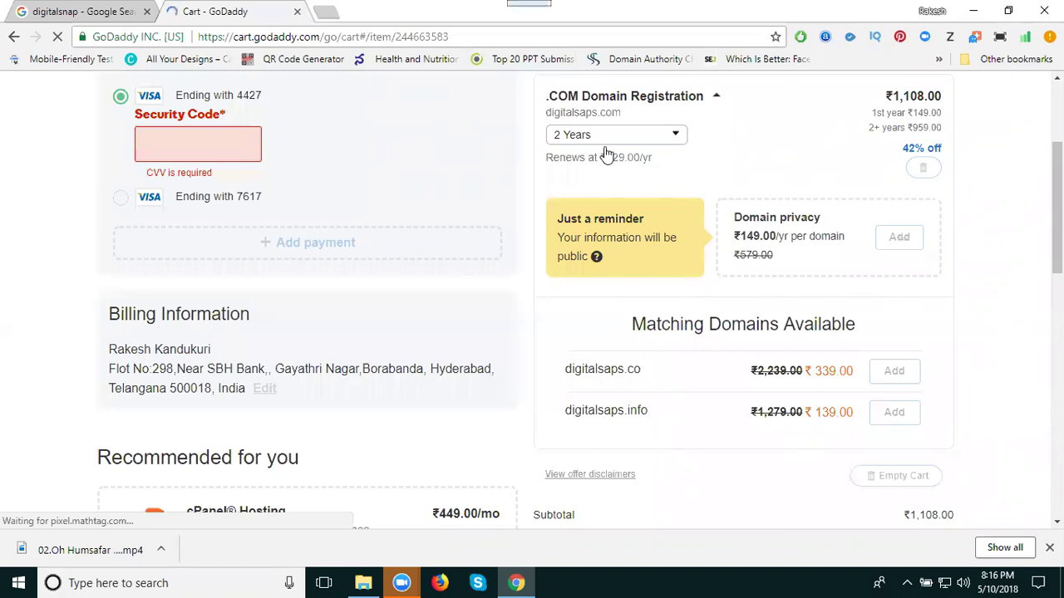
- Confirm the 1-year term, checking the ₹649.00 subtotal and ₹740.32 total
click(602, 136)
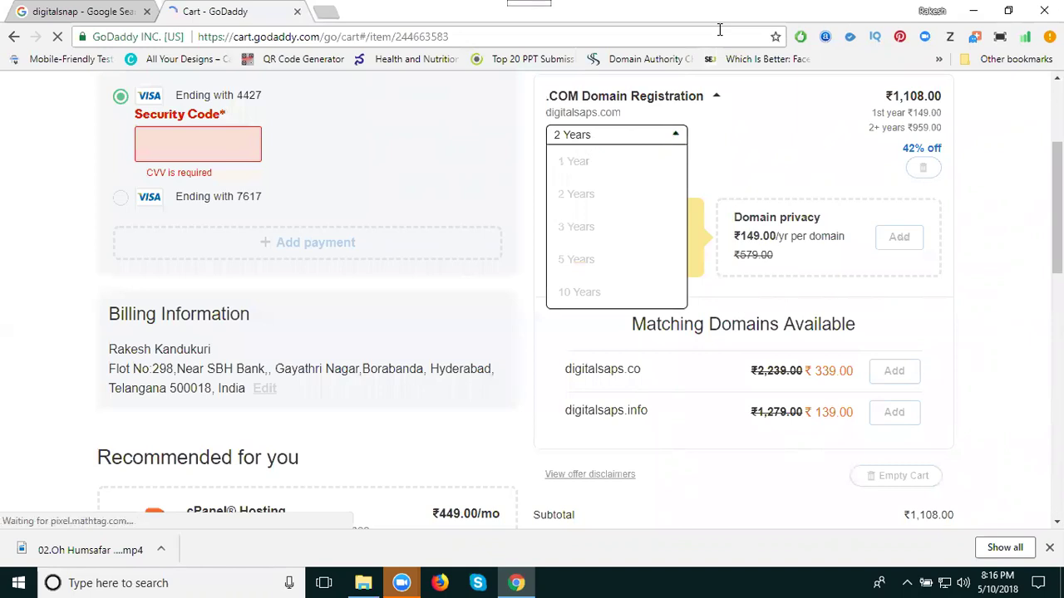
scroll(956, 399, down, 3)
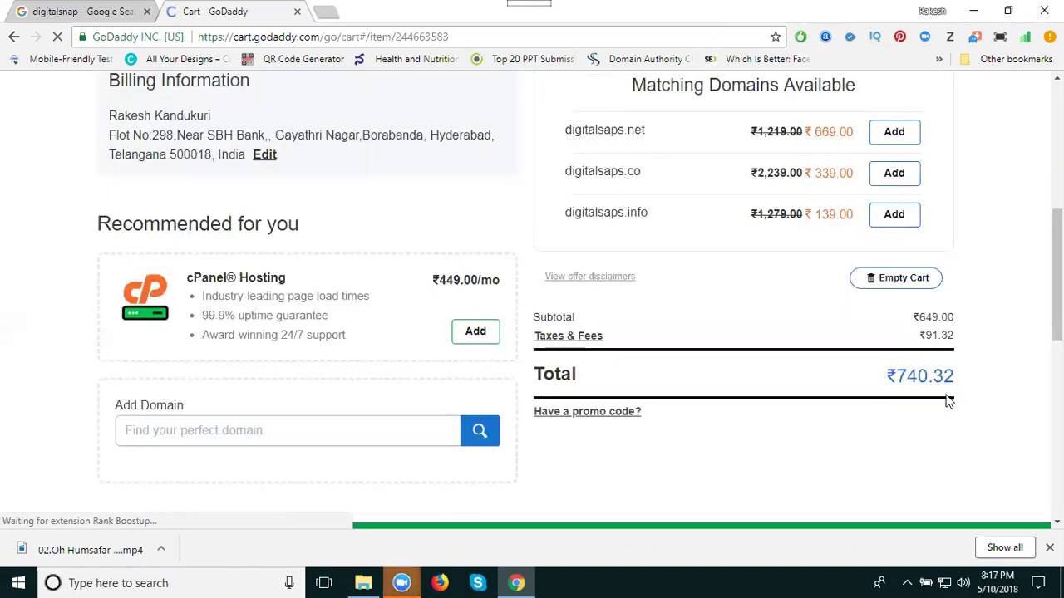
scroll(948, 400, up, 5)
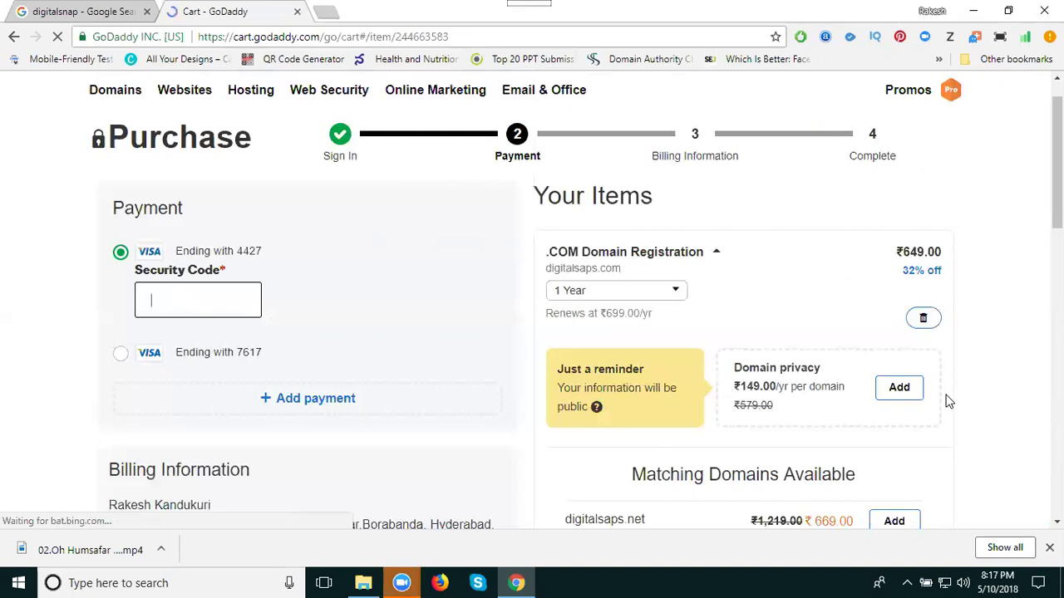
scroll(959, 378, down, 3)
scroll(959, 380, down, 1)
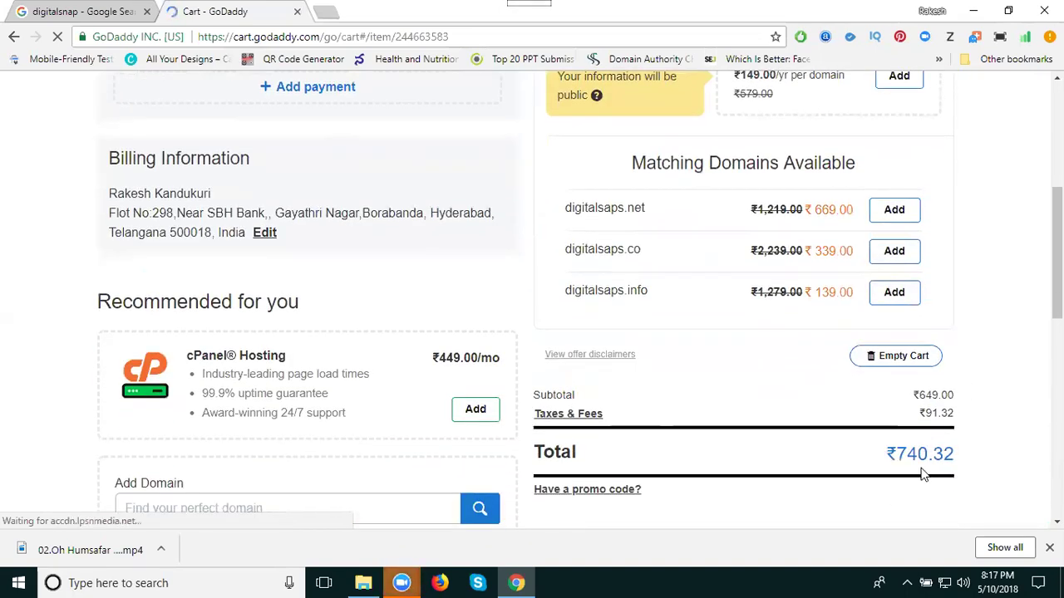
scroll(921, 469, up, 3)
scroll(914, 368, up, 2)
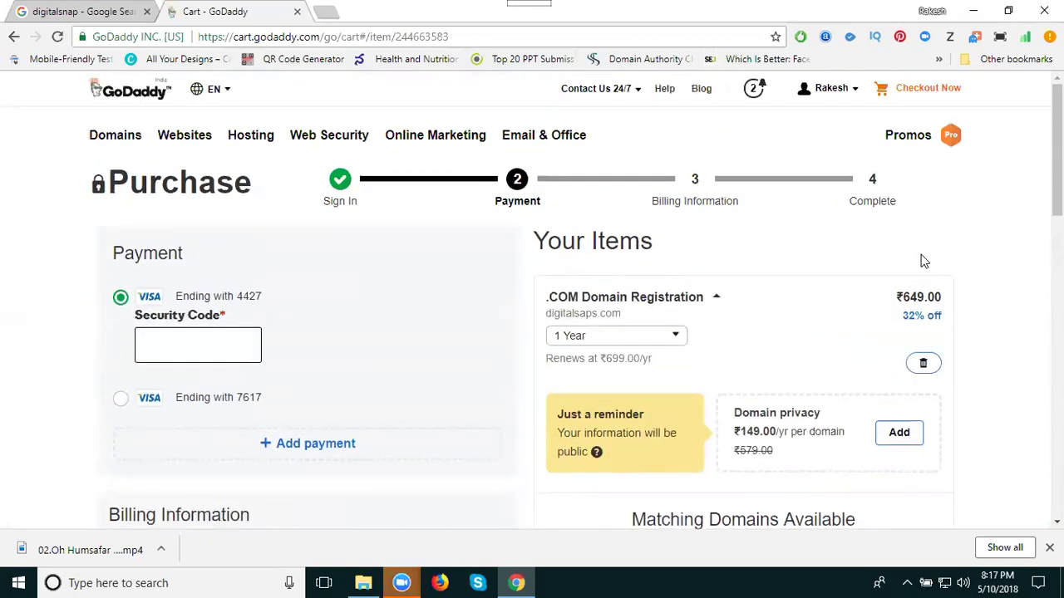
- Switch digitalsaps.com back to 2 years and verify the ₹1,267.84 total
click(624, 336)
click(584, 398)
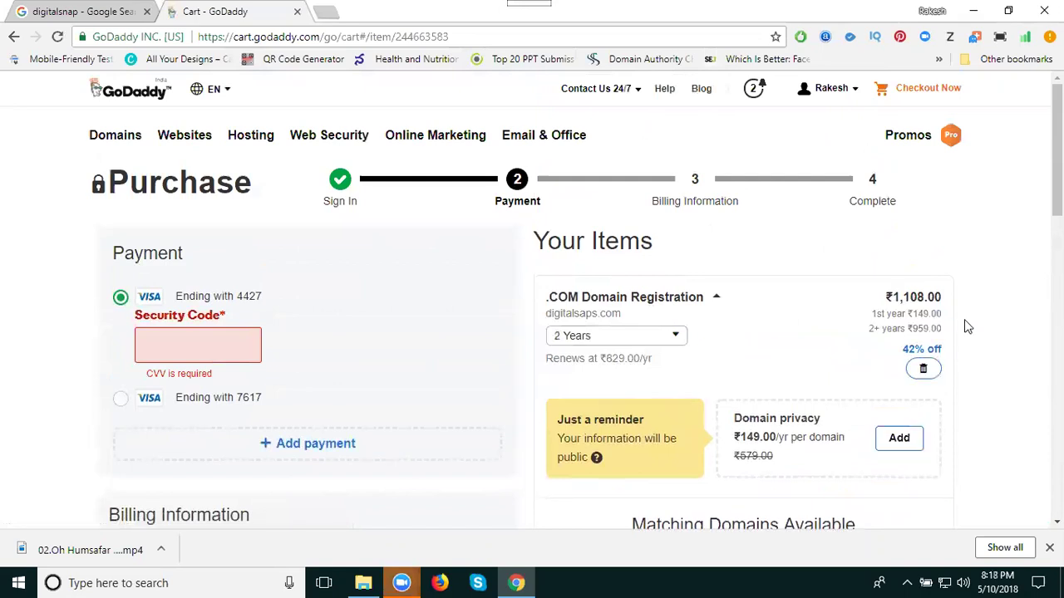
scroll(966, 326, down, 2)
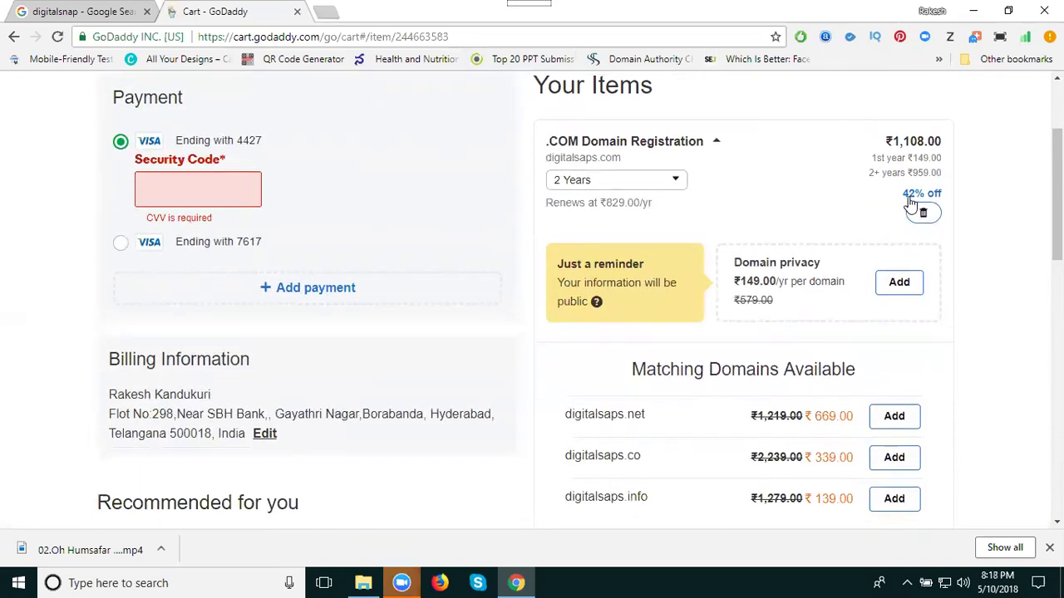
scroll(997, 312, down, 4)
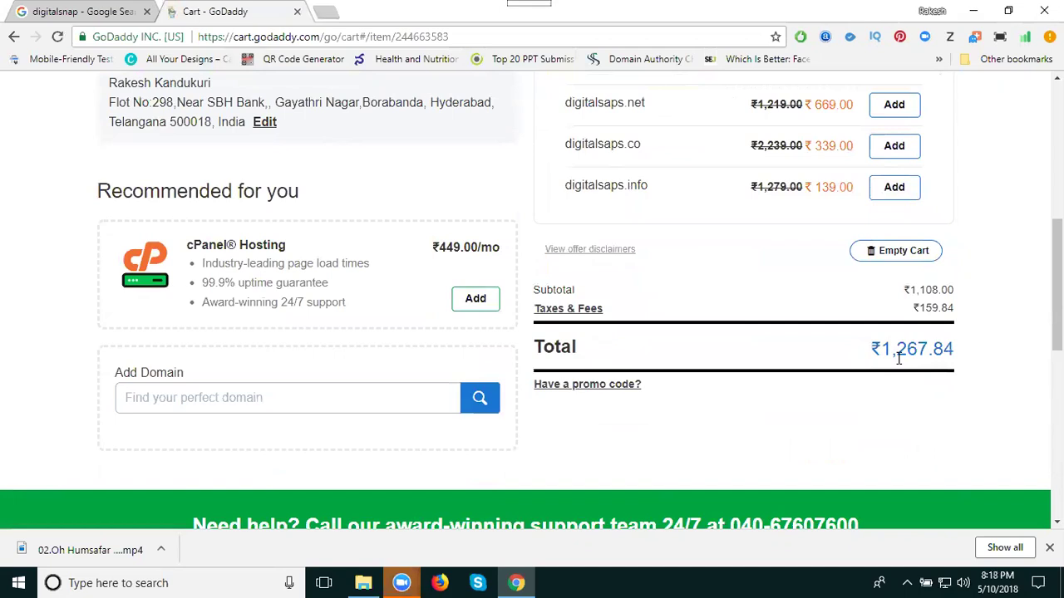
scroll(889, 353, up, 1)
scroll(862, 340, up, 1)
scroll(681, 207, up, 2)
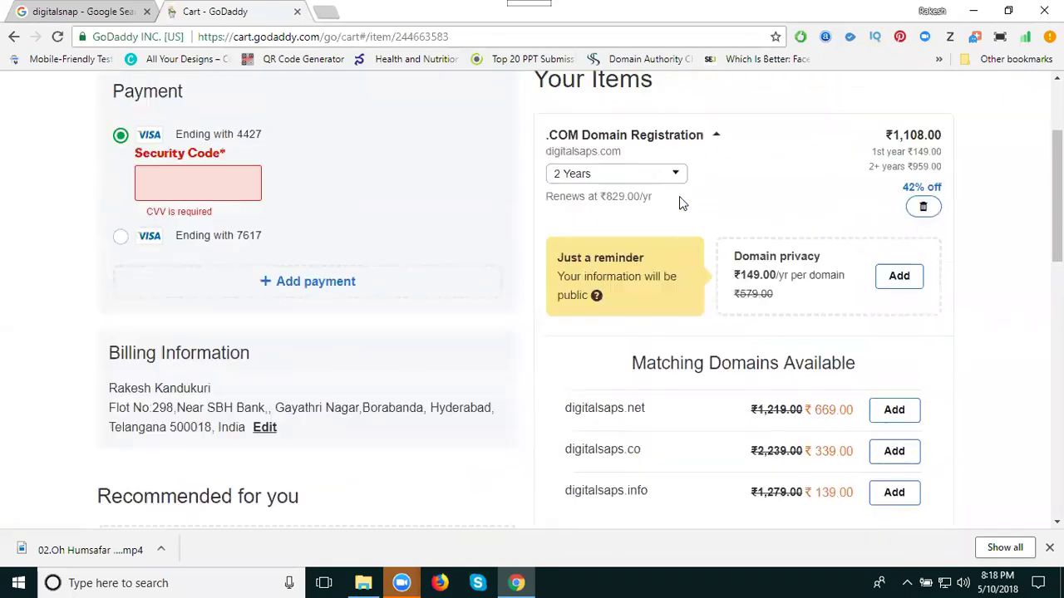
click(611, 183)
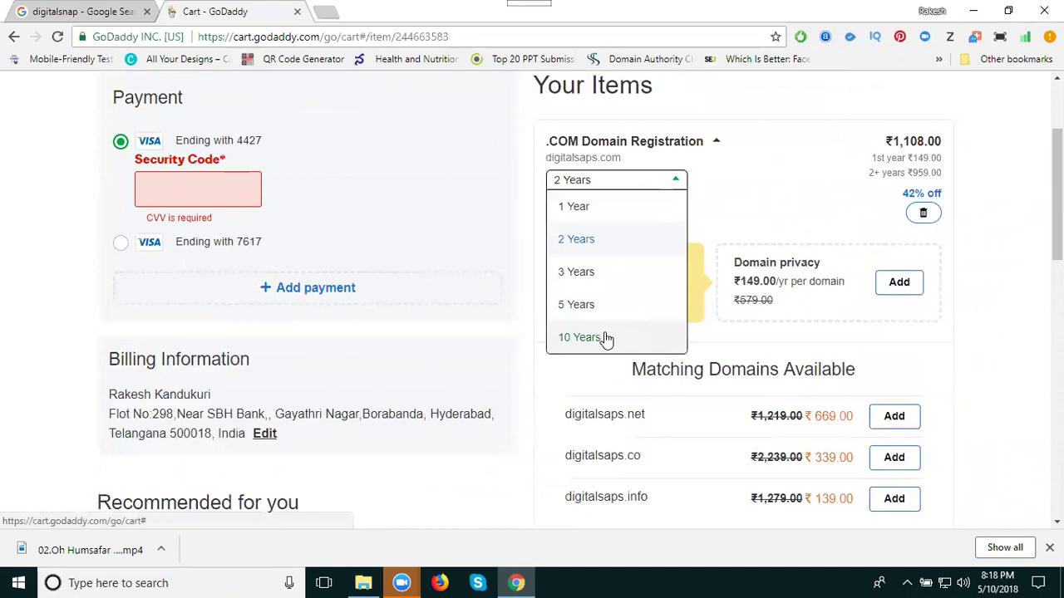
- Select a 10-year term, raising the subtotal to ₹8,780.00 and total to ₹9,968.00
click(605, 337)
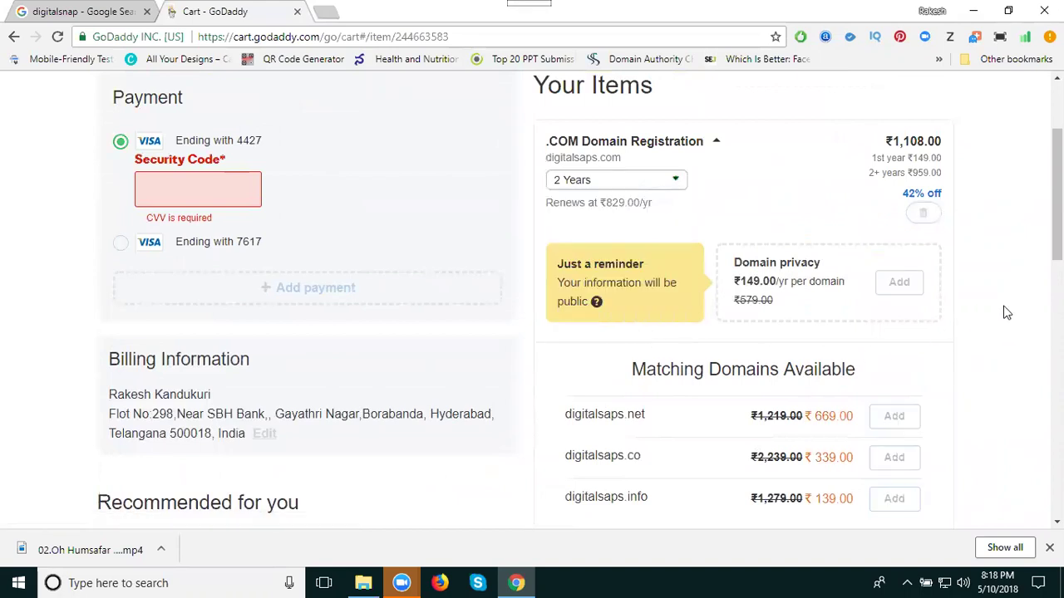
click(663, 182)
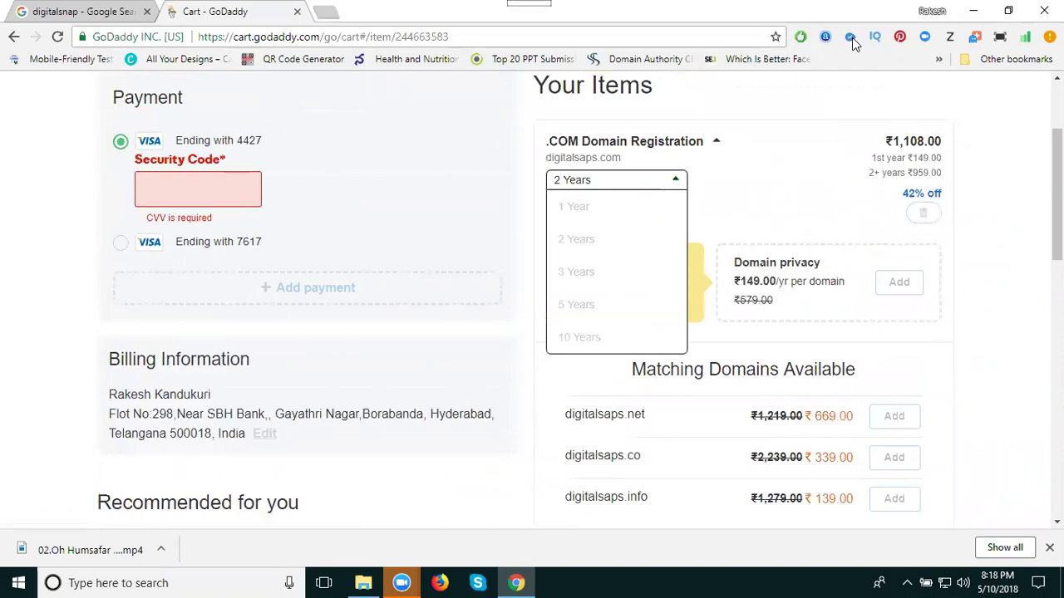
scroll(896, 378, down, 4)
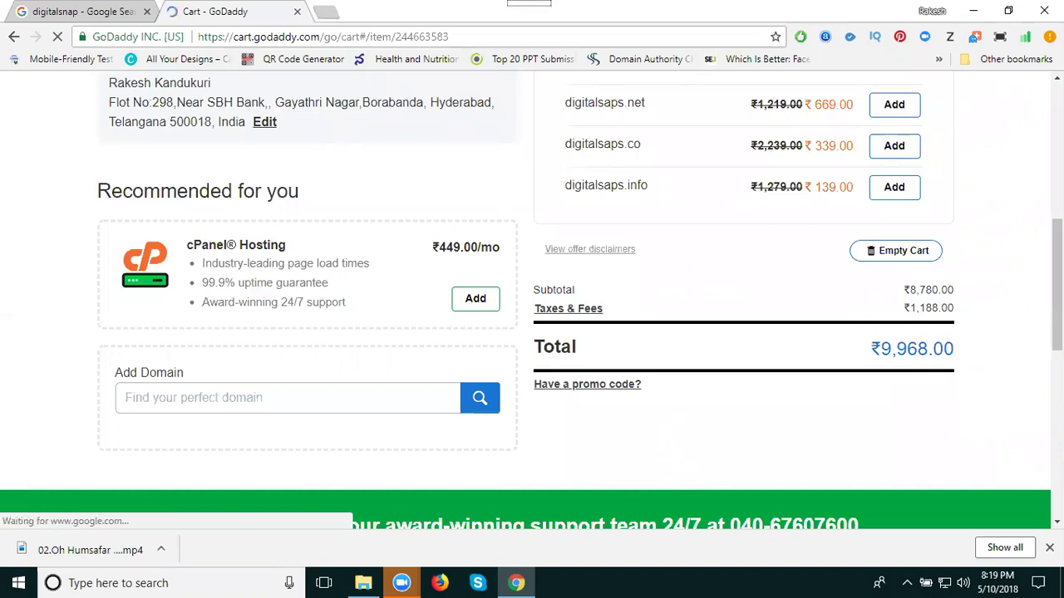
scroll(1001, 300, up, 5)
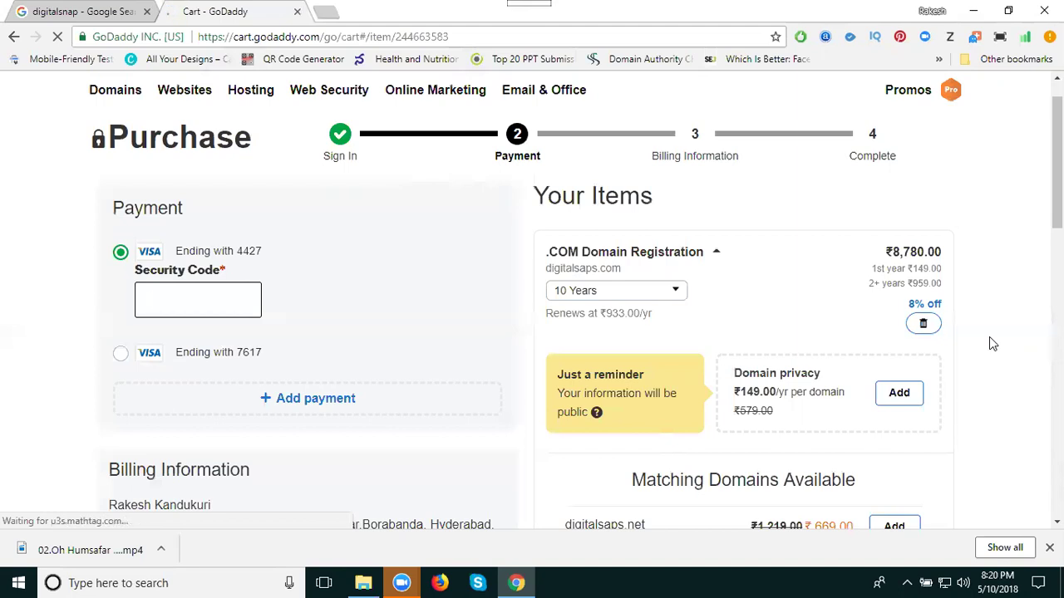
- Start adding a new payment card and review the cart's payment section
scroll(988, 337, down, 1)
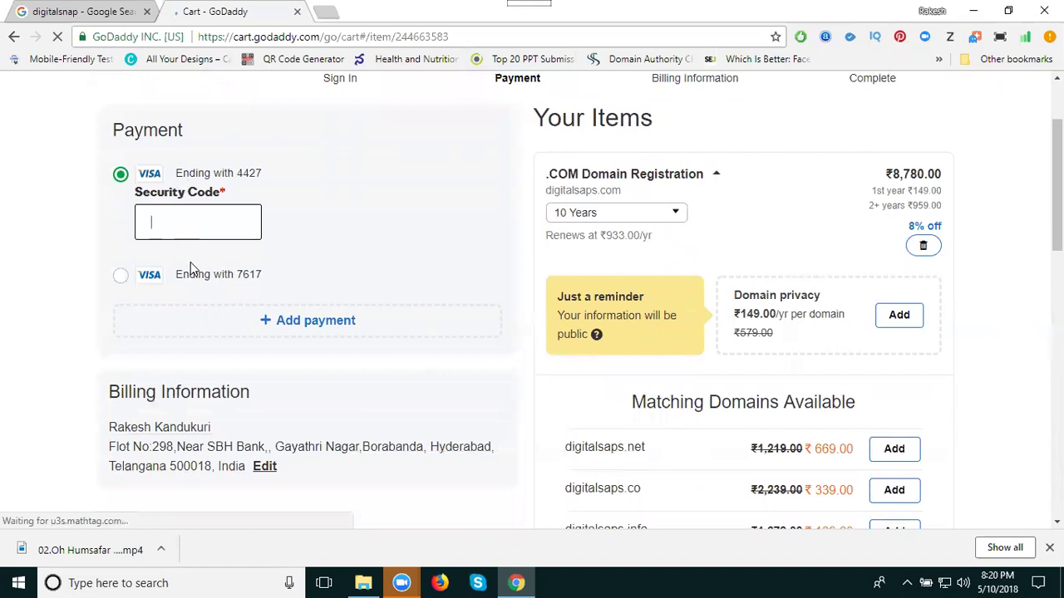
click(291, 322)
scroll(370, 366, down, 4)
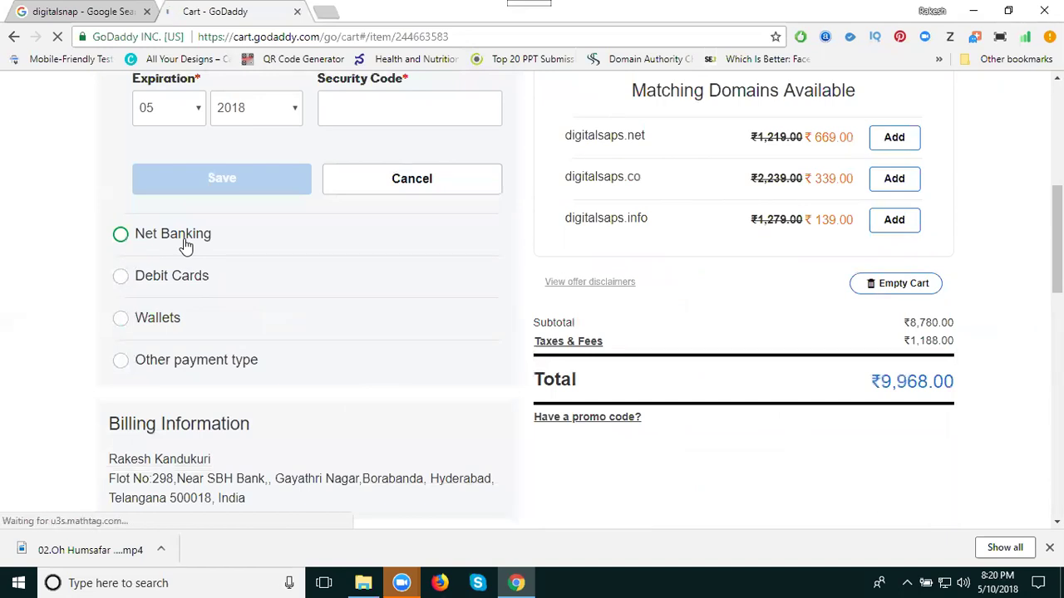
scroll(218, 295, down, 1)
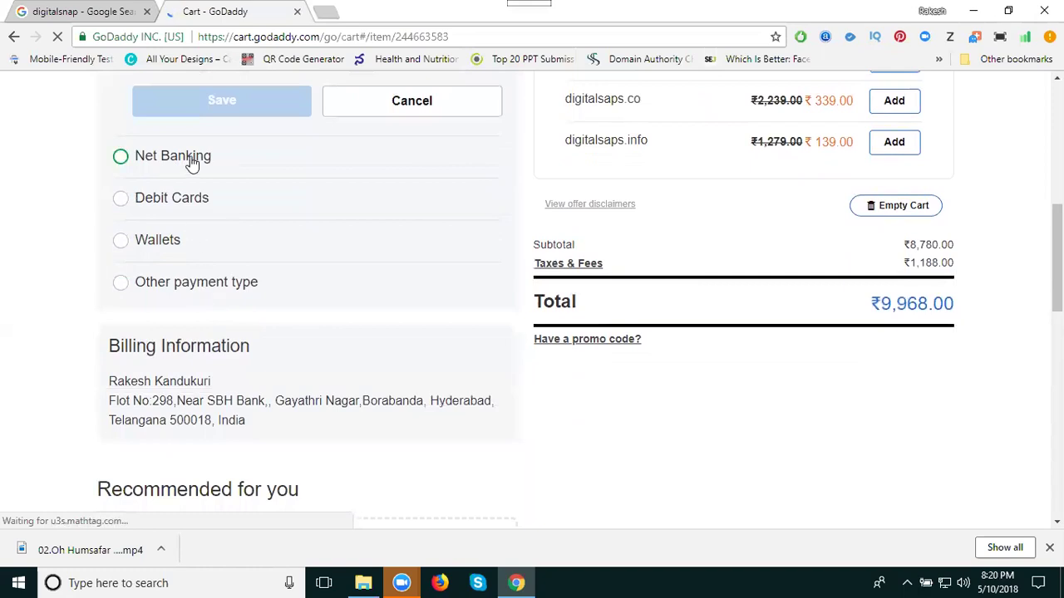
scroll(204, 285, down, 3)
scroll(204, 285, down, 2)
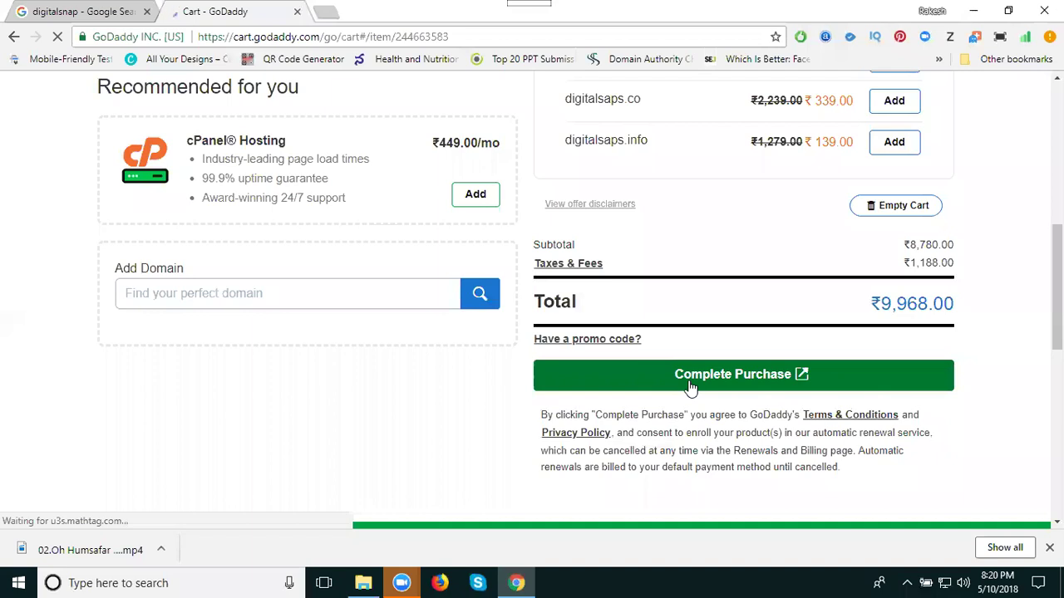
scroll(499, 332, up, 2)
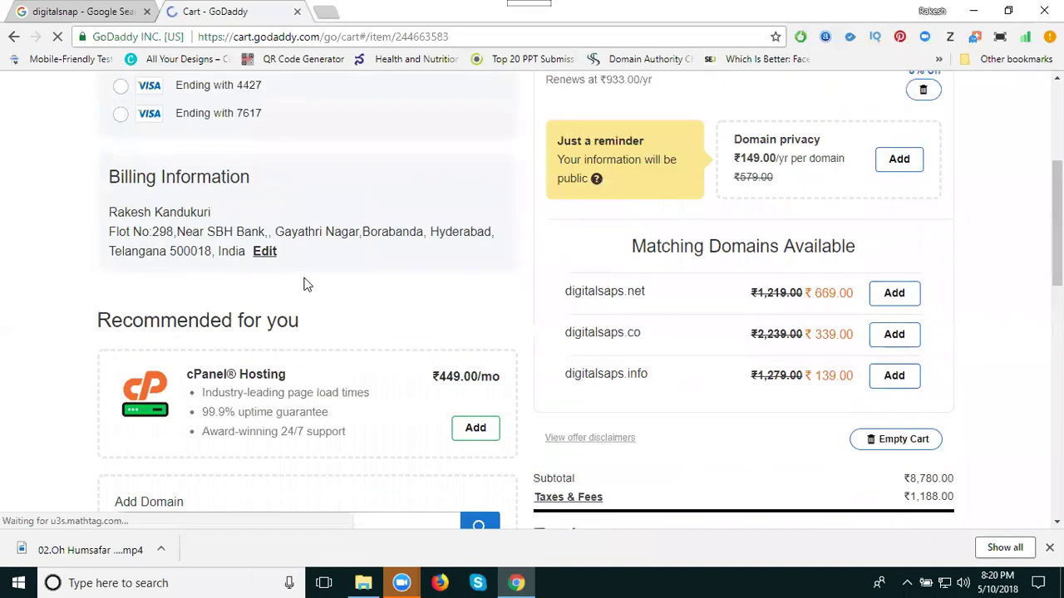
scroll(304, 284, up, 3)
scroll(289, 383, down, 2)
scroll(290, 389, up, 4)
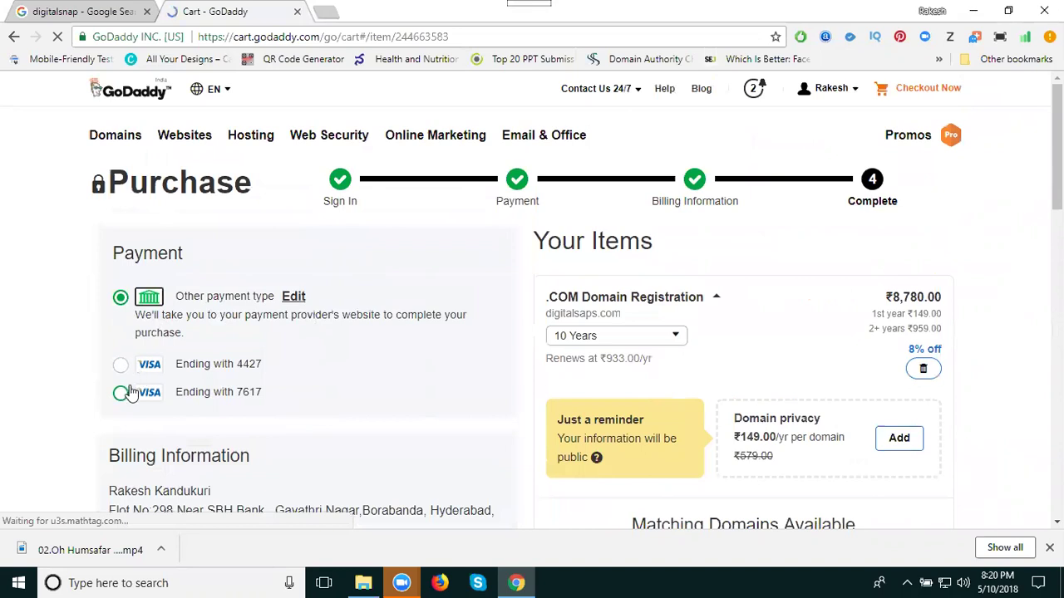
- Change the payment method to Net Banking and review the cart totals
click(292, 298)
scroll(294, 304, down, 3)
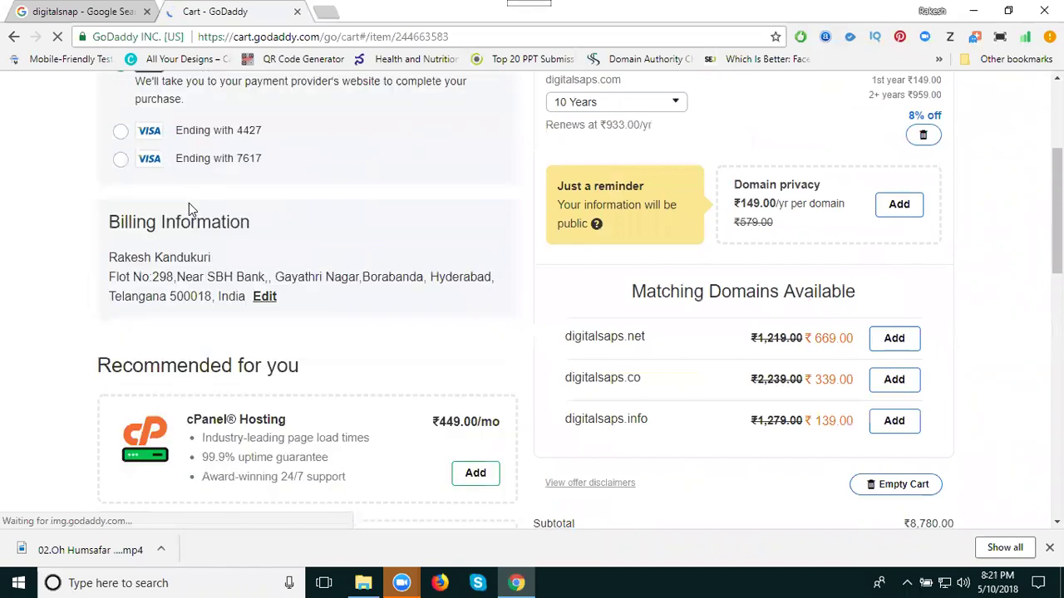
scroll(441, 293, down, 3)
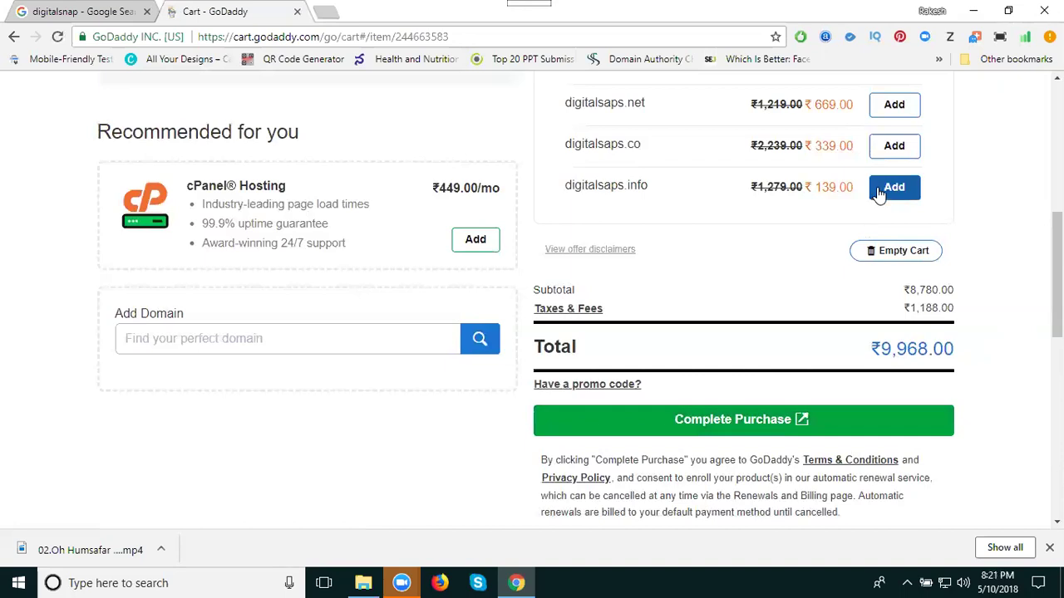
scroll(942, 176, up, 3)
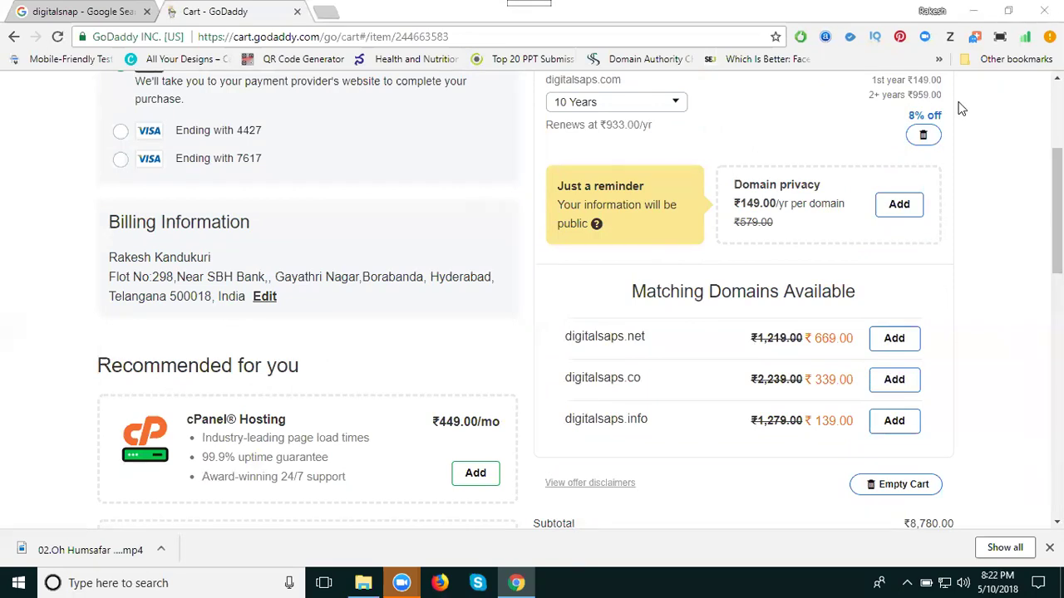
scroll(1010, 230, down, 3)
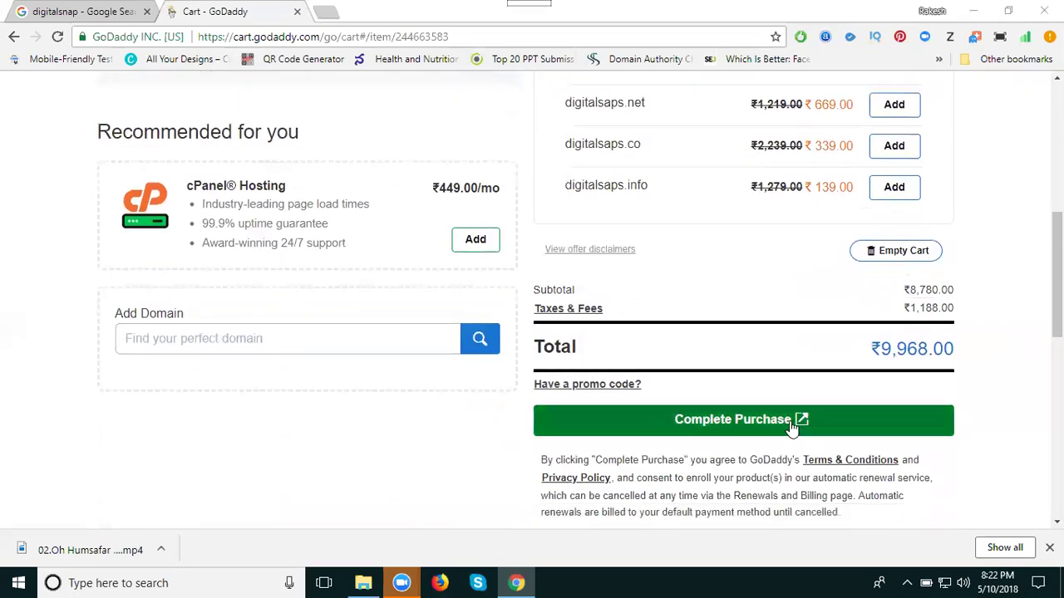
scroll(961, 332, up, 2)
scroll(950, 242, up, 2)
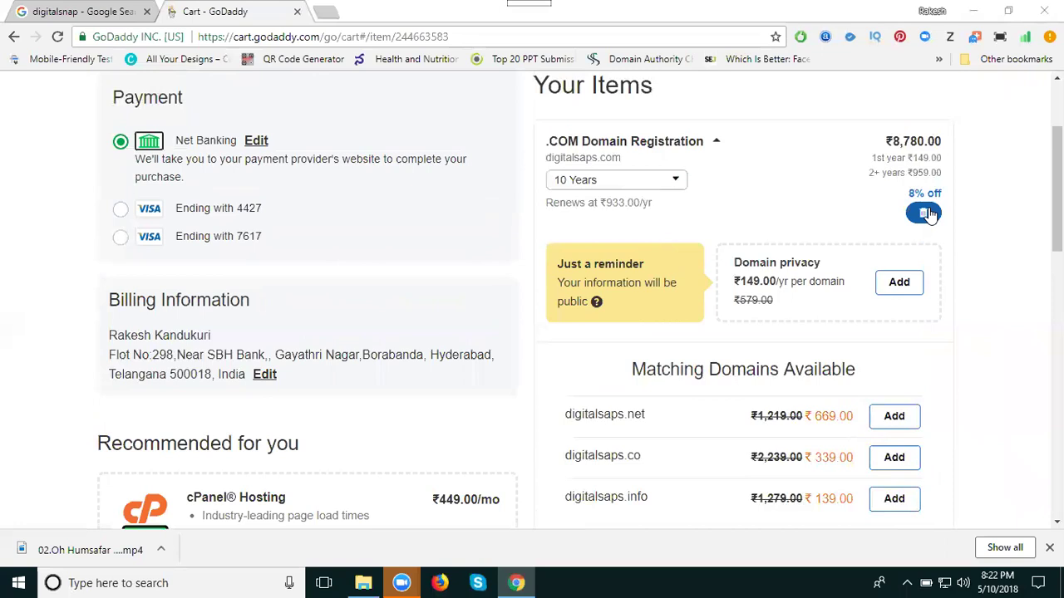
- Delete the digitalsaps.com registration from the cart and bring up the Sign In options
click(926, 214)
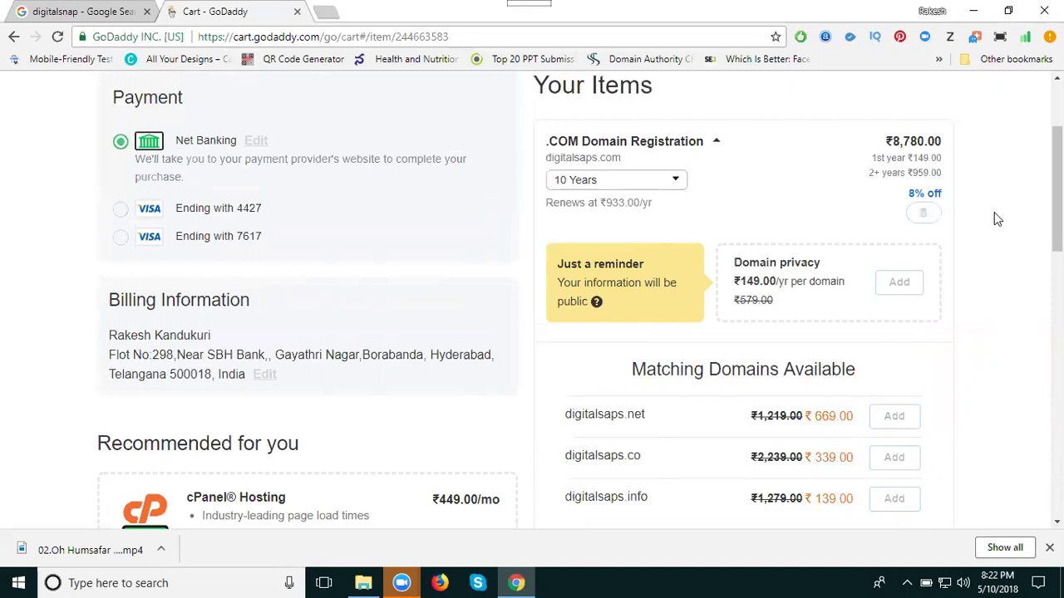
scroll(997, 219, up, 2)
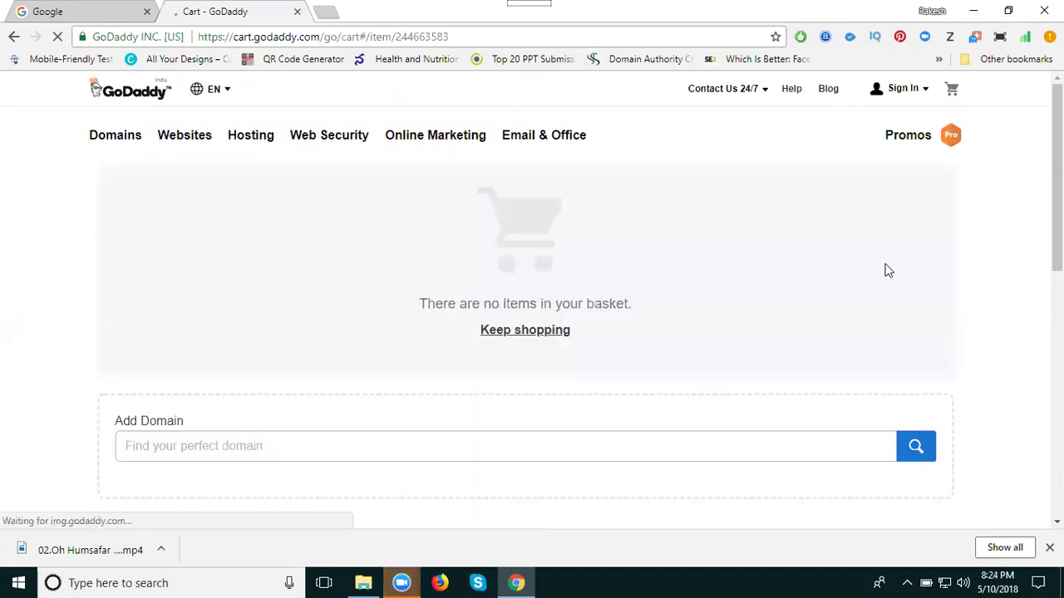
click(898, 89)
click(714, 237)
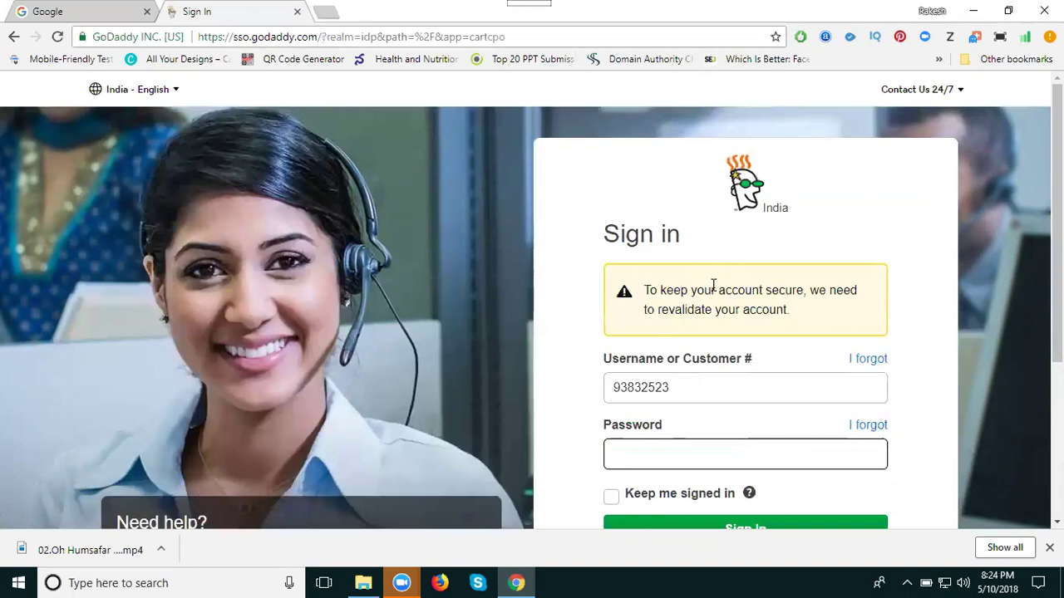
key(Return)
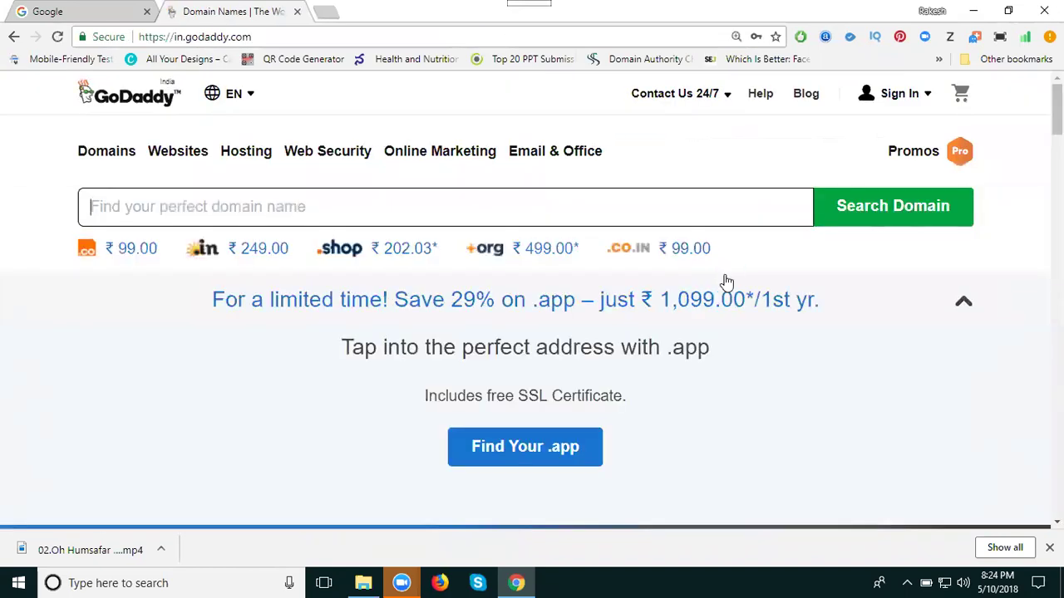
- Reload the home page and go to My Products from the account menu
click(58, 38)
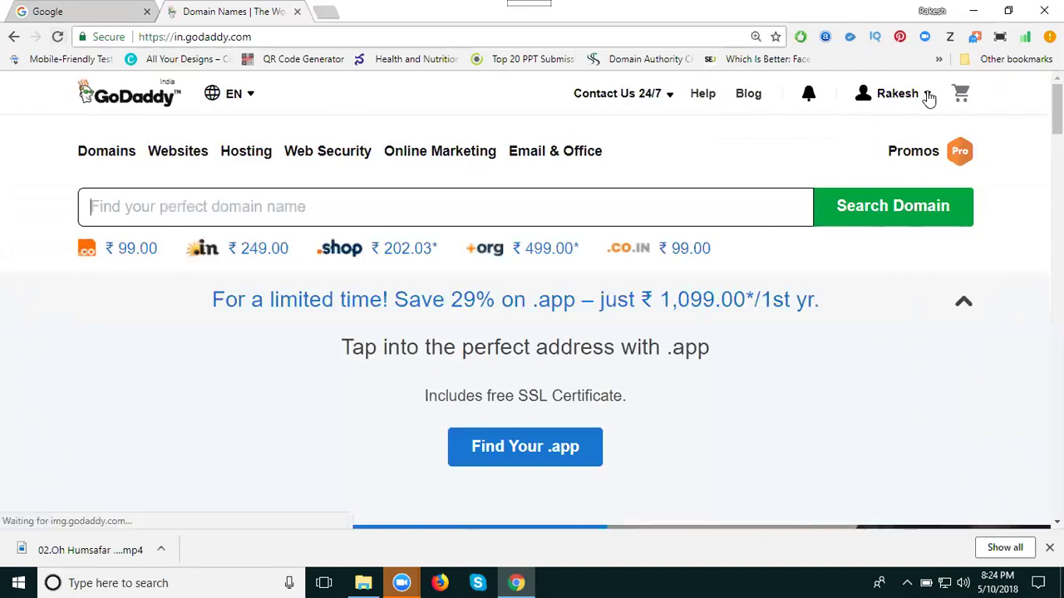
click(926, 96)
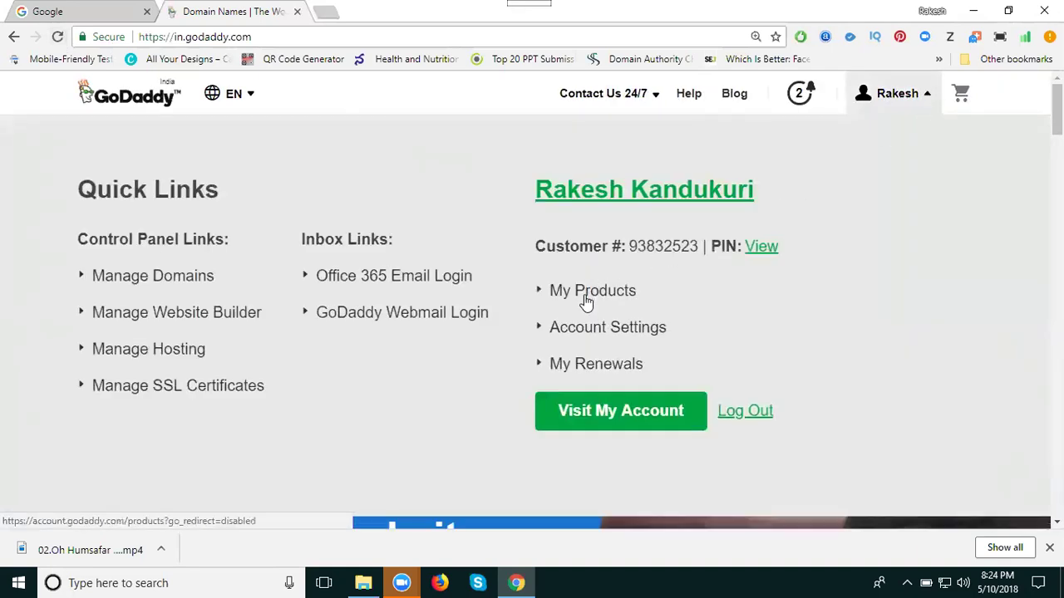
click(587, 304)
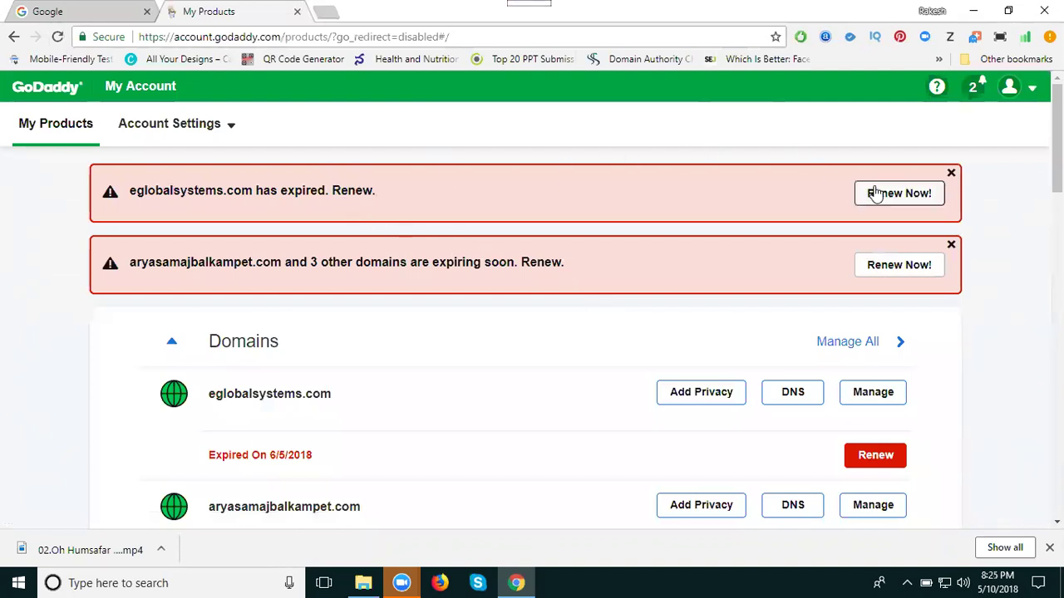
- Expand the Domains list with Show more to see all 20 domains
scroll(583, 222, down, 3)
scroll(583, 223, down, 3)
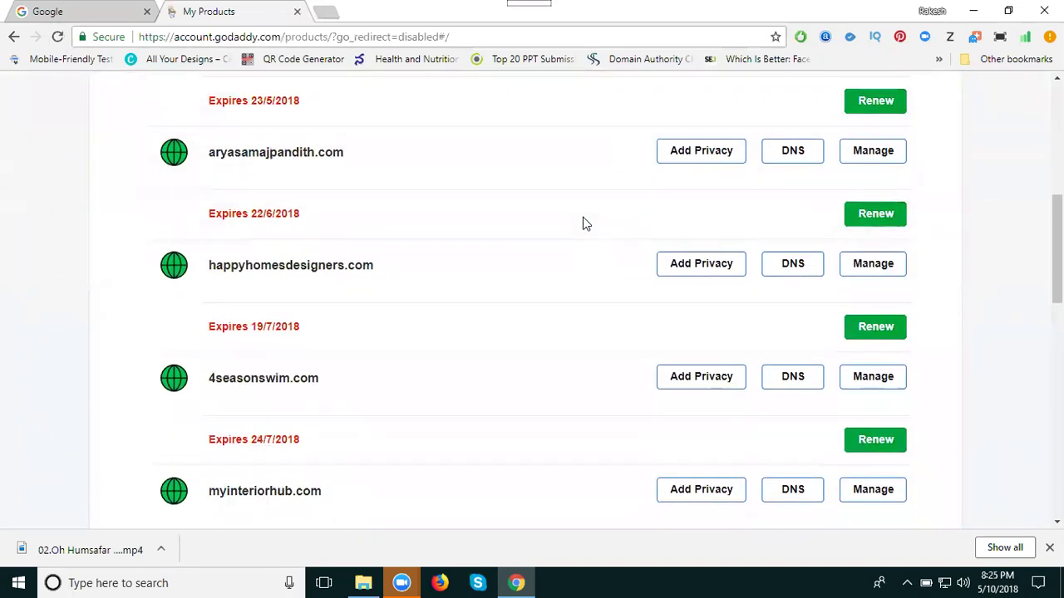
scroll(583, 222, down, 5)
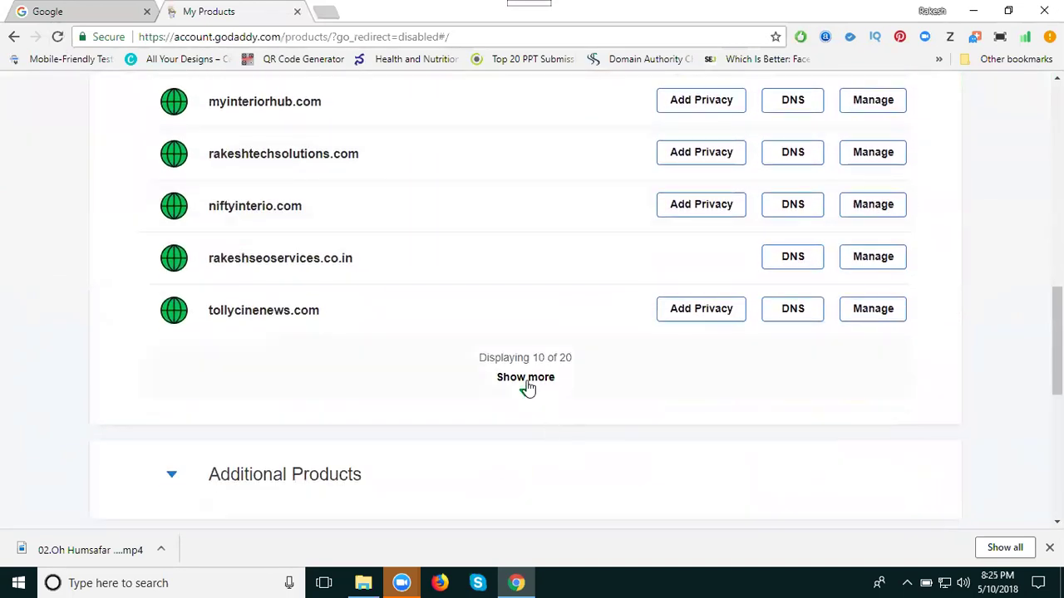
click(526, 394)
scroll(542, 336, down, 2)
scroll(542, 335, down, 1)
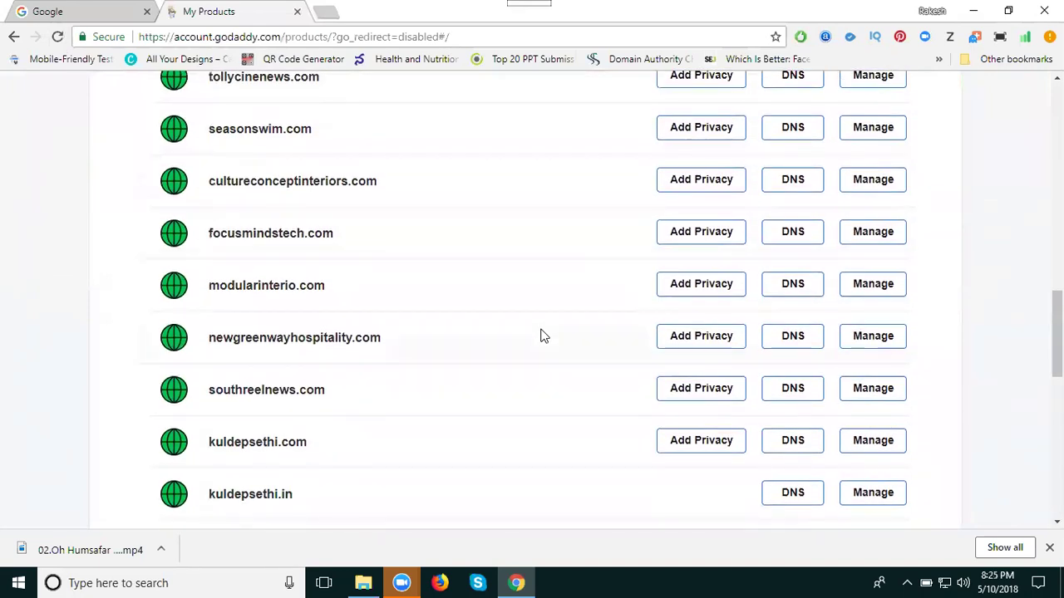
scroll(542, 336, down, 2)
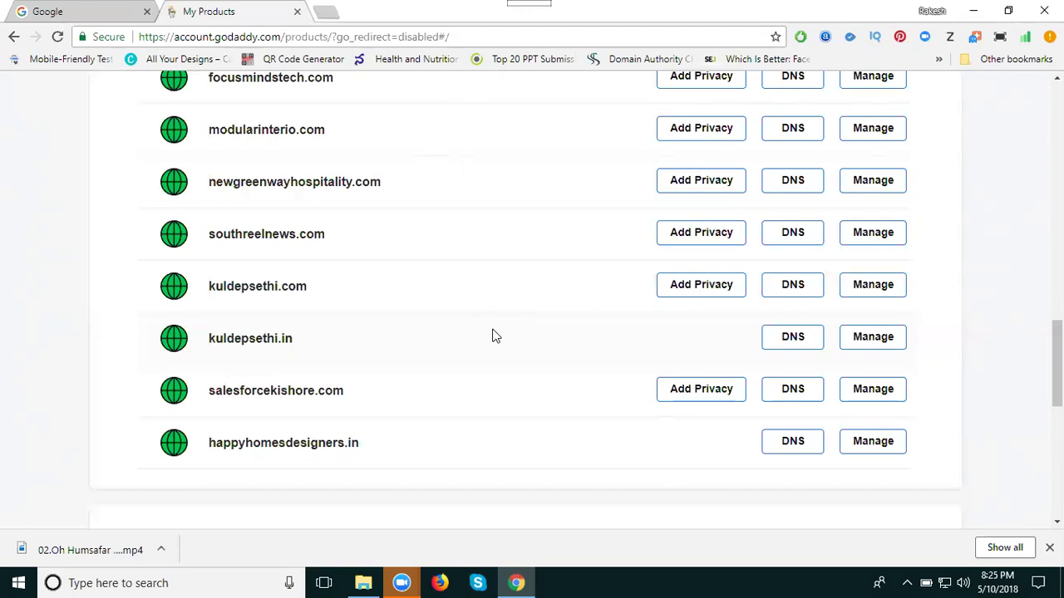
- In a new tab, enter bingrock.in, retry it, then select the misspelled address to correct it
click(326, 12)
text(bingrock.in)
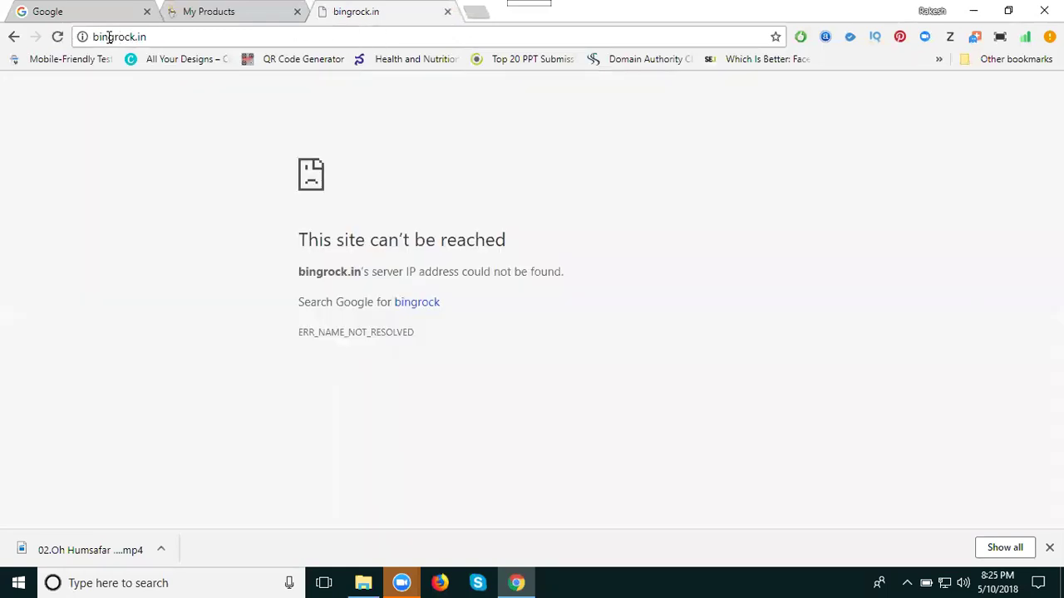
click(106, 38)
key(Return)
click(147, 37)
click(153, 39)
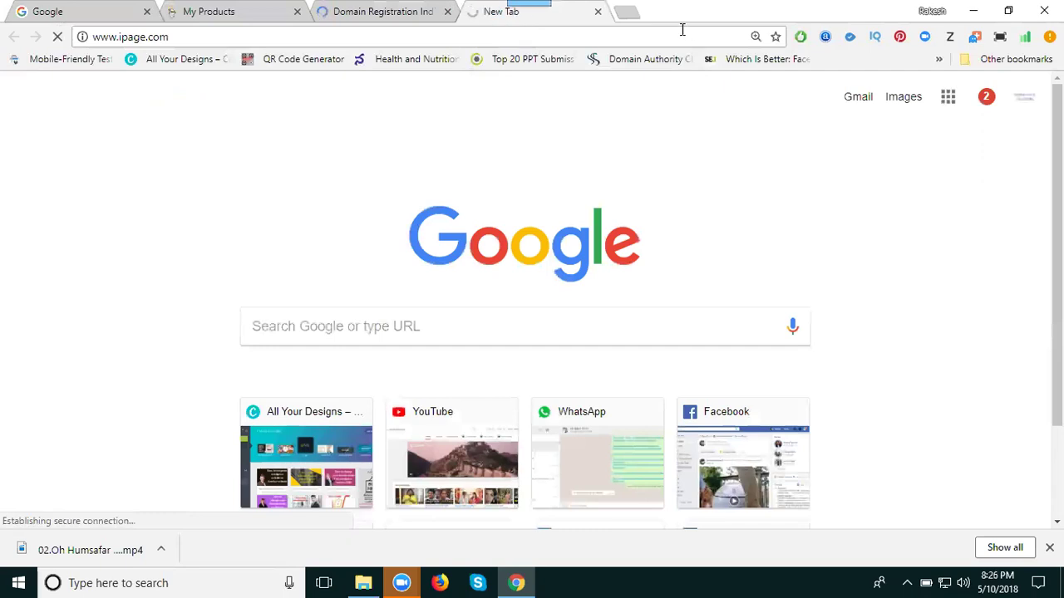
- Open the HostGator site in a new tab from the suggestion for 'hostg'
key(ctrl+t)
text(ho)
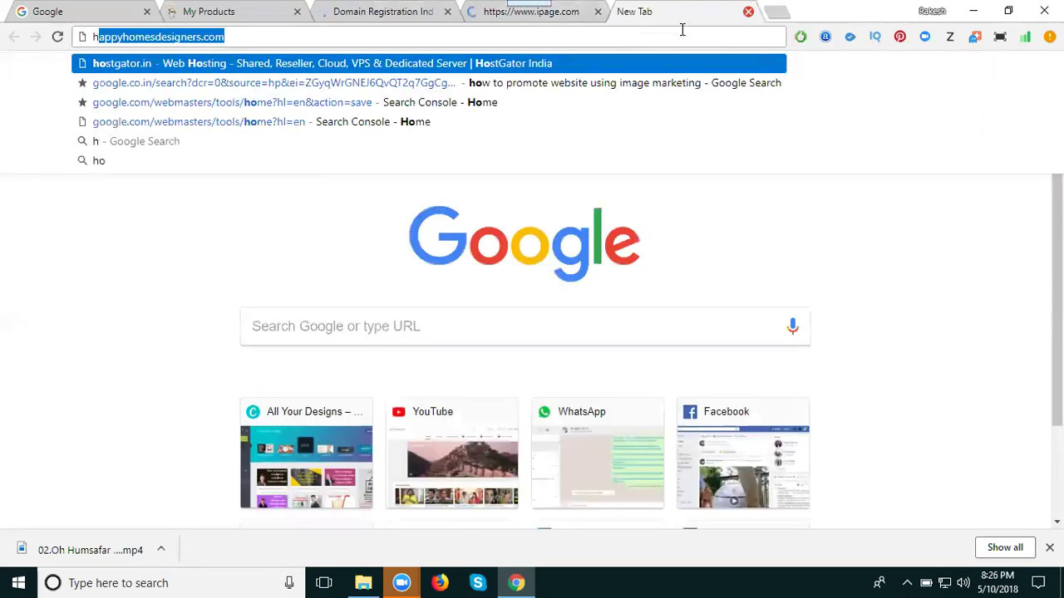
text(stg)
key(Return)
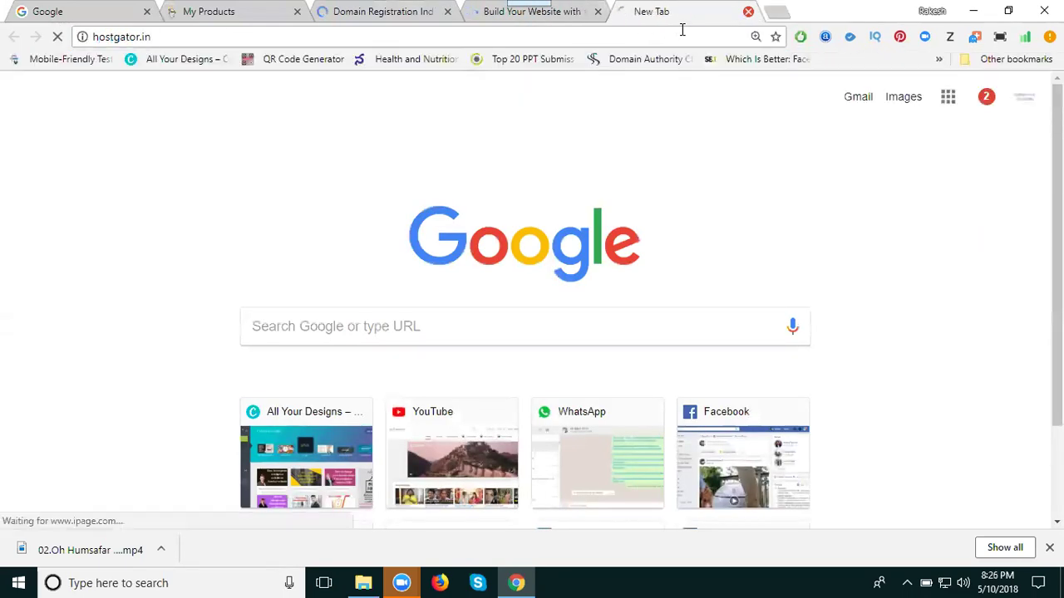
- Open thedomainstore.org.in in another tab, then switch back to the BigRock tab
key(ctrl+t)
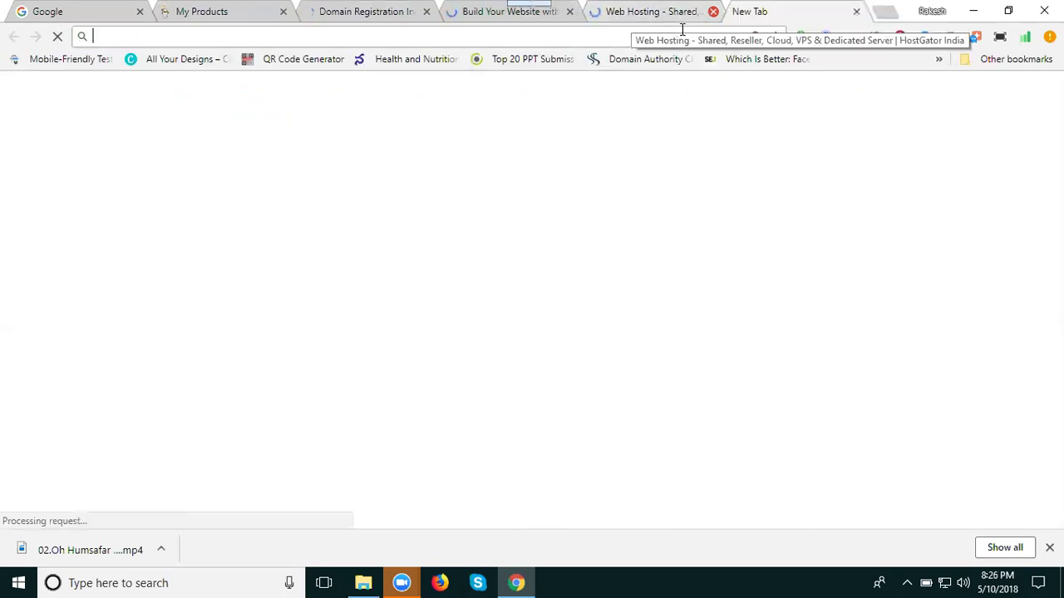
text(the)
key(Return)
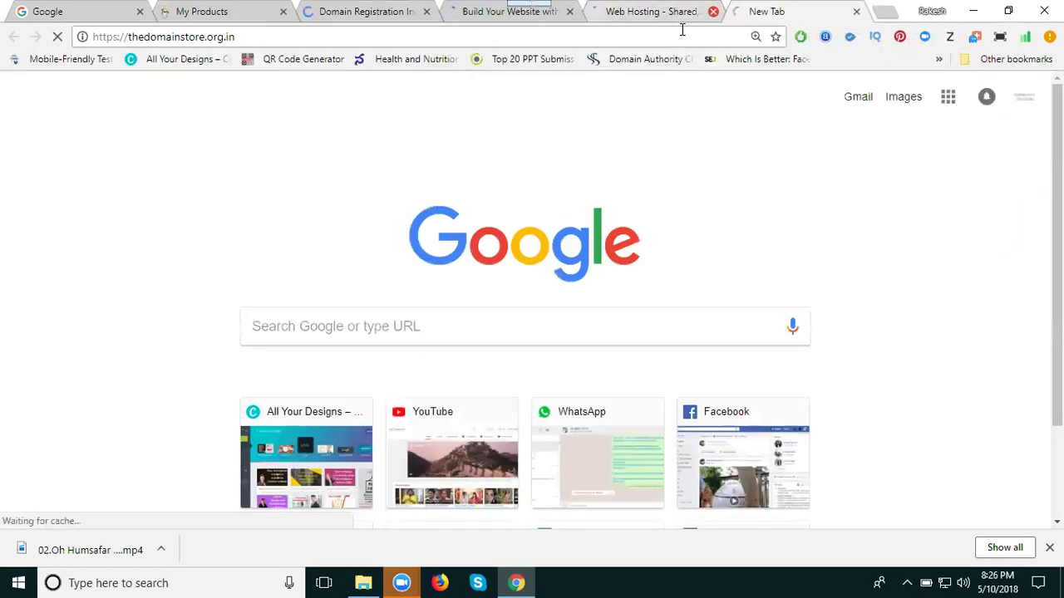
click(370, 18)
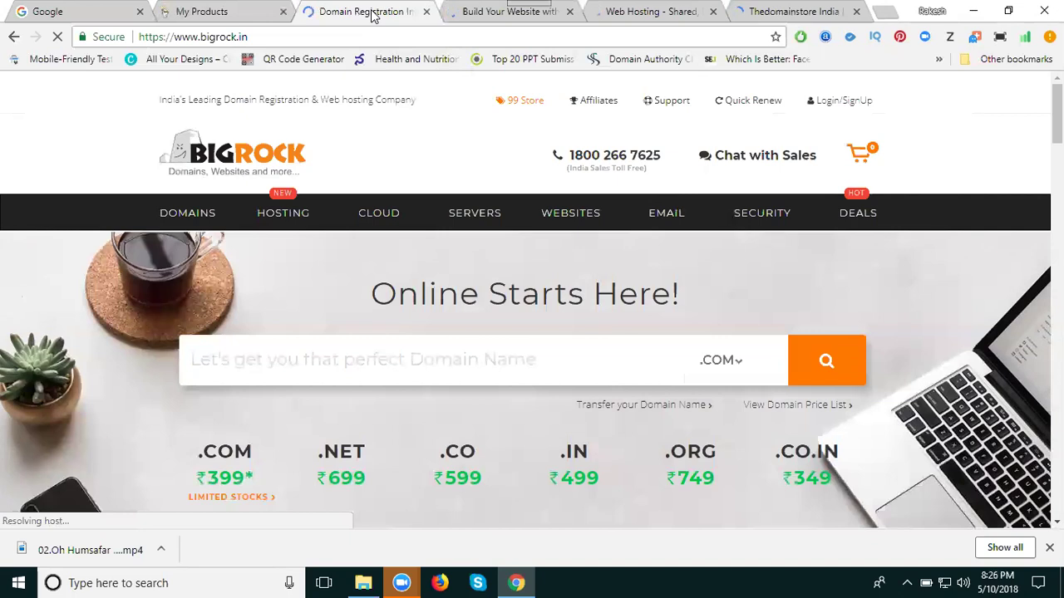
- View iPage's $1.99/mo hosting offer, then HostGator India's hosting from ₹222/mo
click(474, 15)
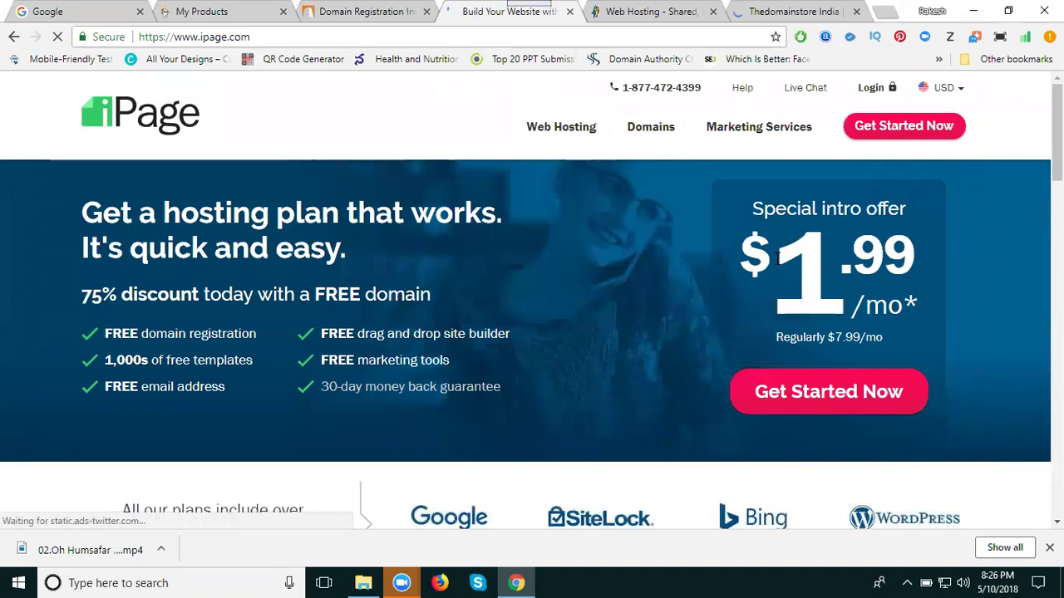
click(632, 20)
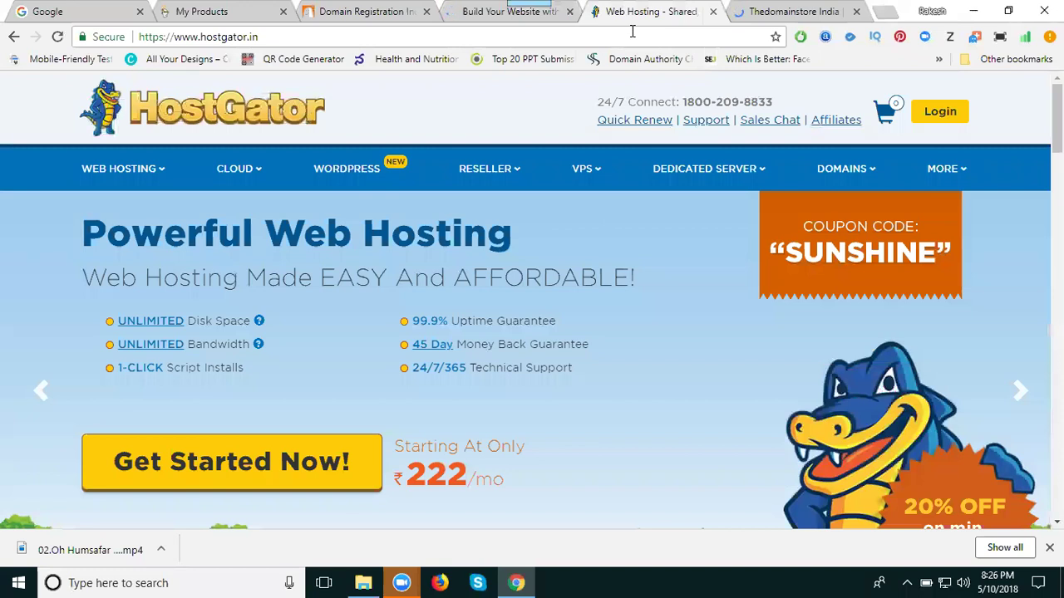